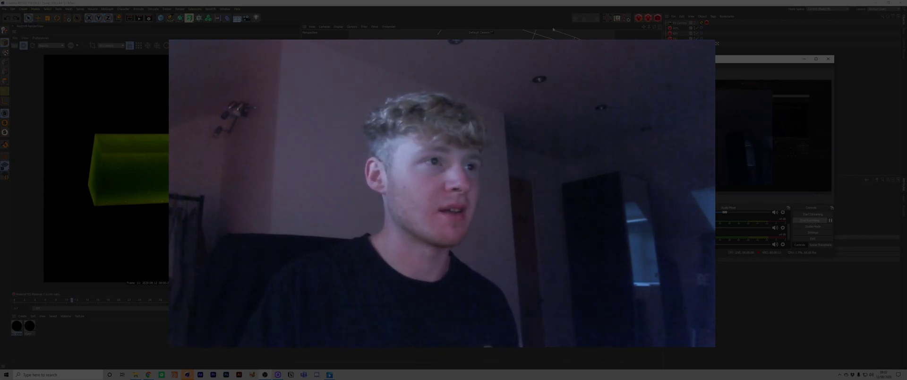
left_click(512, 7)
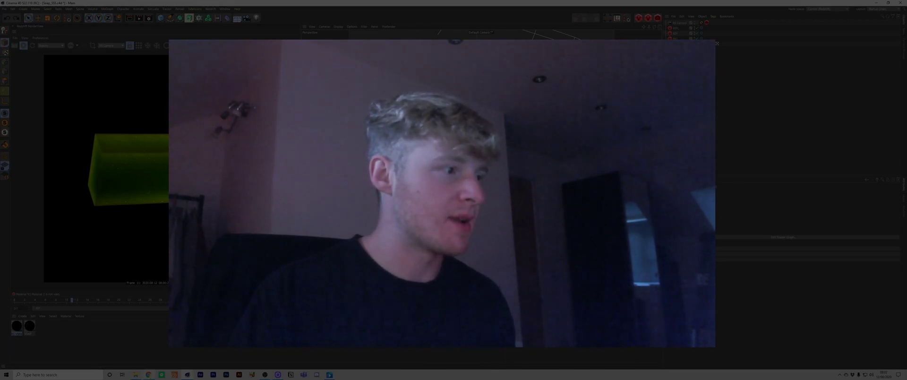
mouse_move(148, 375)
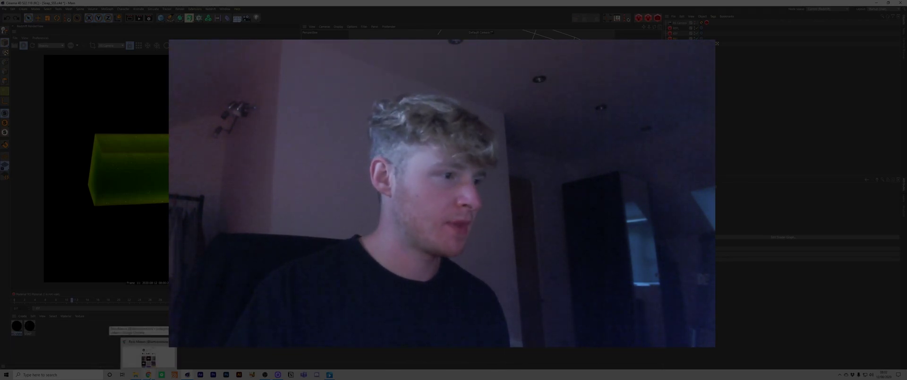
mouse_move(270, 376)
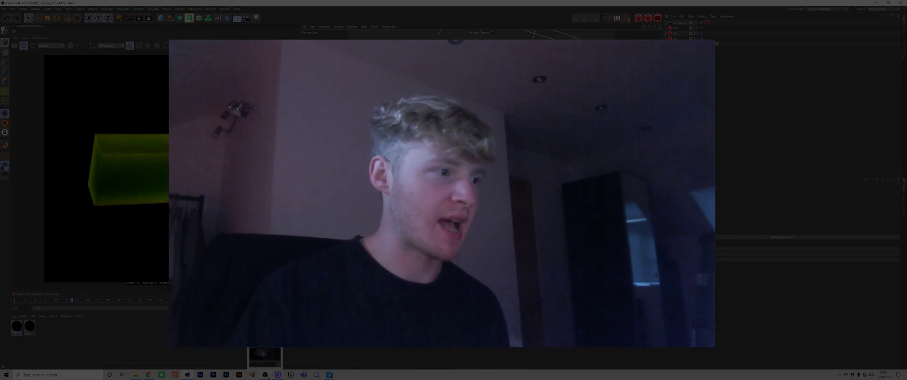
left_click(269, 376)
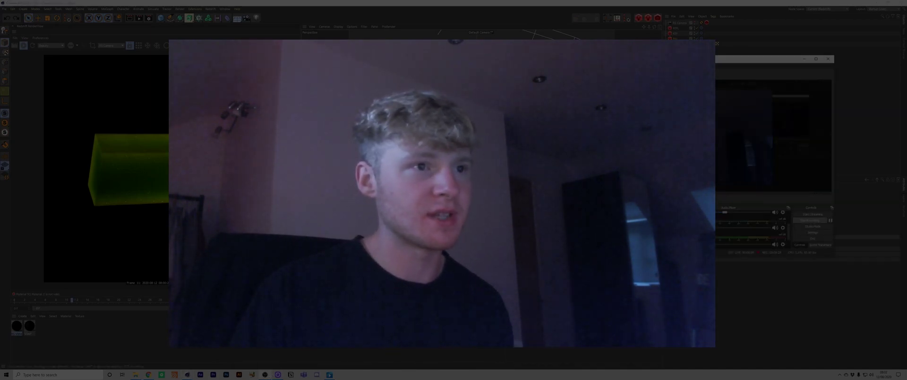
left_click(560, 214)
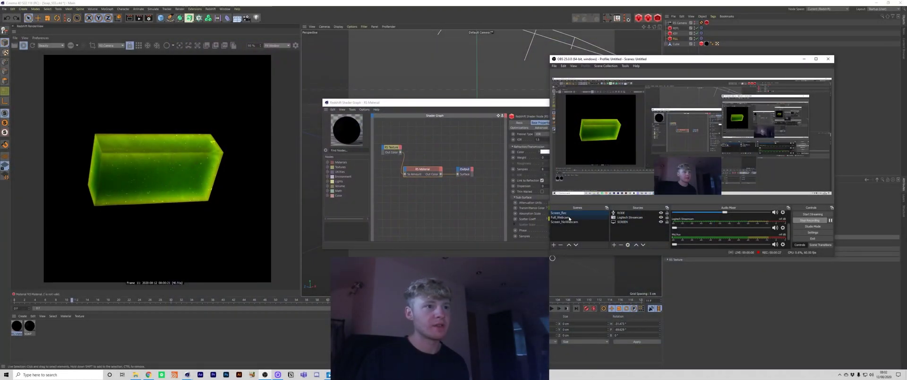
left_click(805, 60)
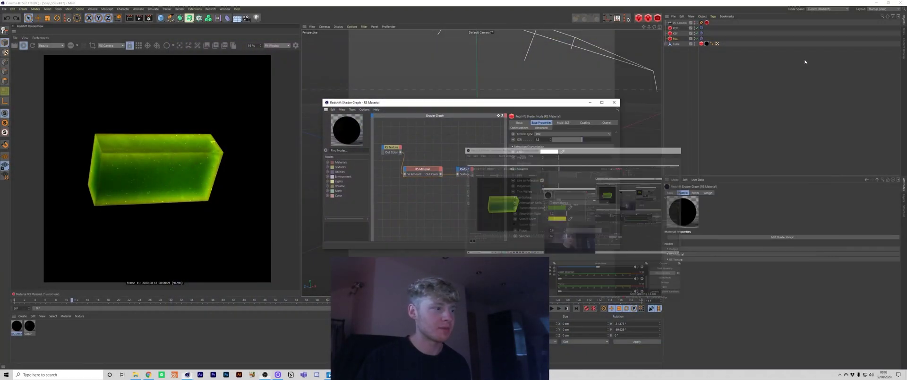
Switch to the browser's Instagram profile, view the earlier Redshift subsurface scattering test post, and close it
left_click(147, 374)
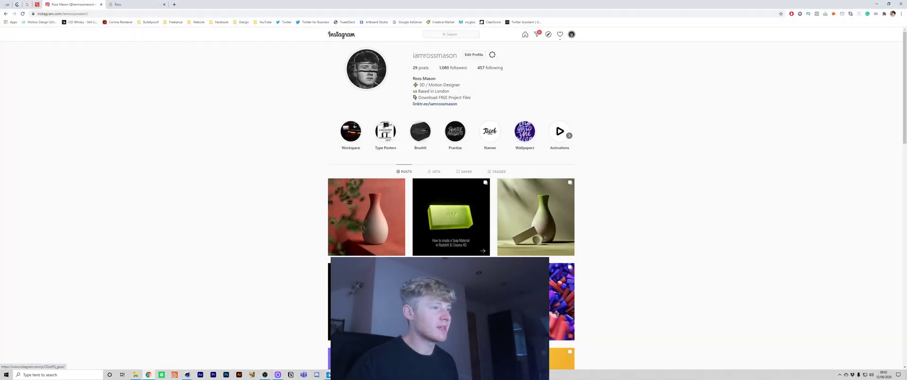
left_click(451, 298)
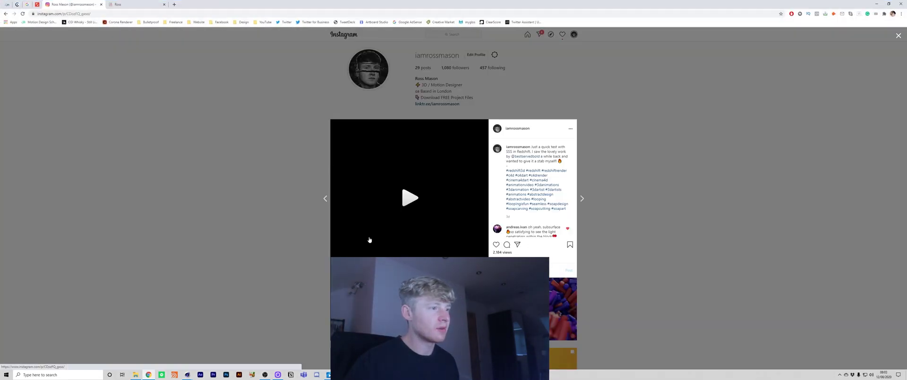
left_click(797, 190)
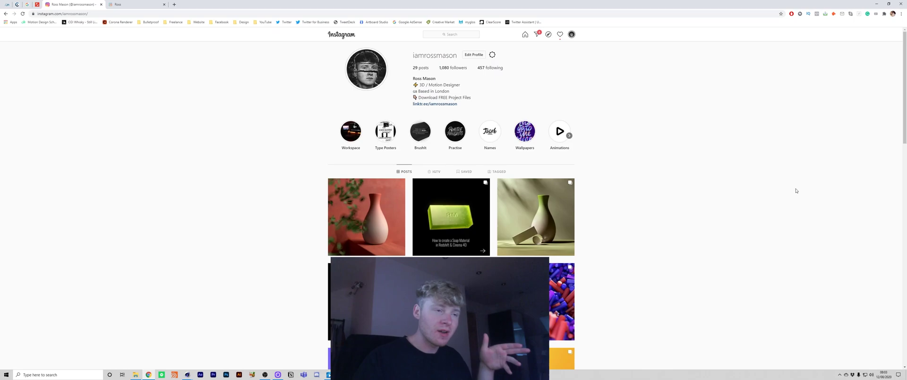
Open the "How to create a Soap Material in Redshift & Cinema 4D" post and review its breakdown slides
left_click(446, 211)
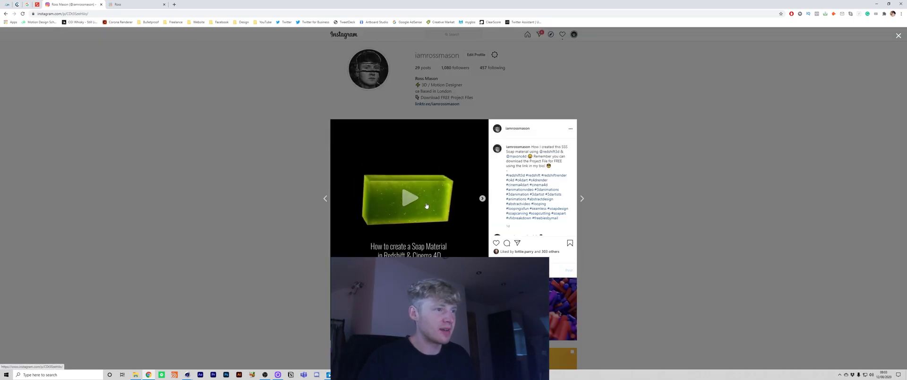
left_click(483, 199)
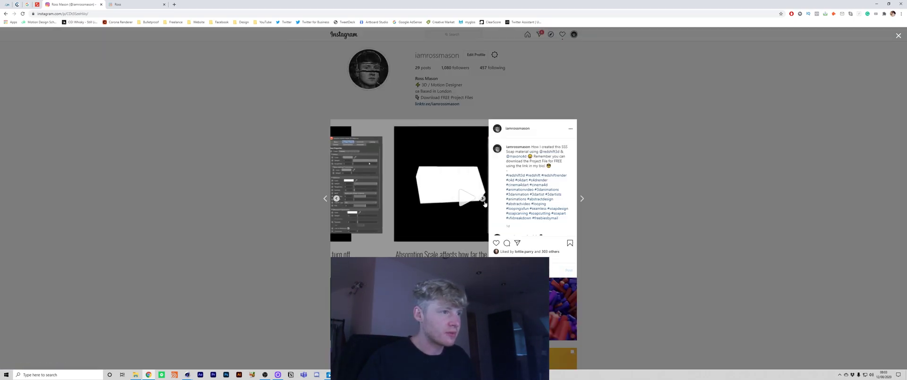
left_click(483, 199)
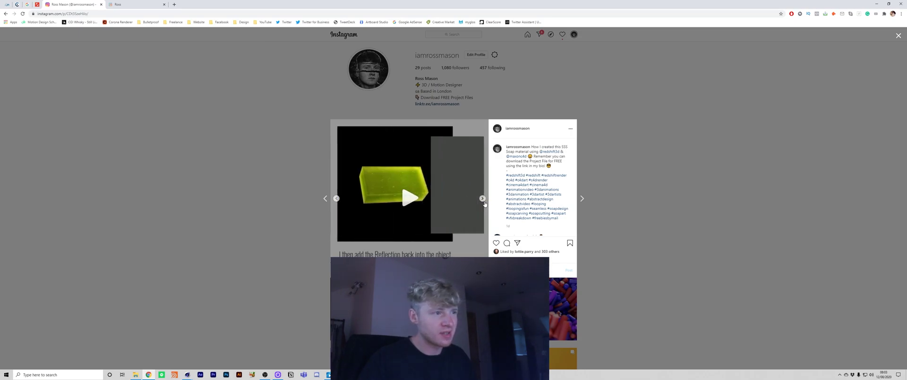
left_click(336, 198)
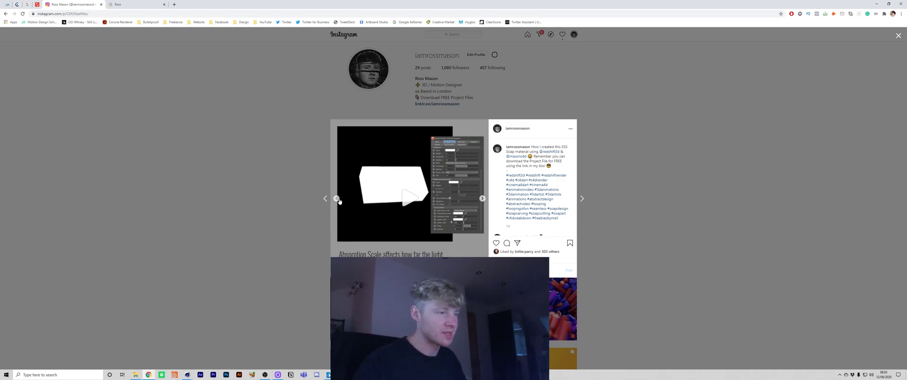
left_click(336, 198)
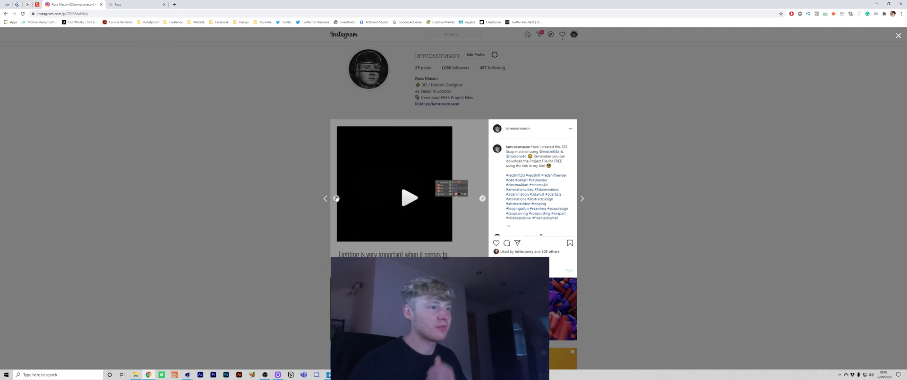
Review the "SSS Soap - Redshift / Cinema 4D" product on the Gumroad page
left_click(113, 5)
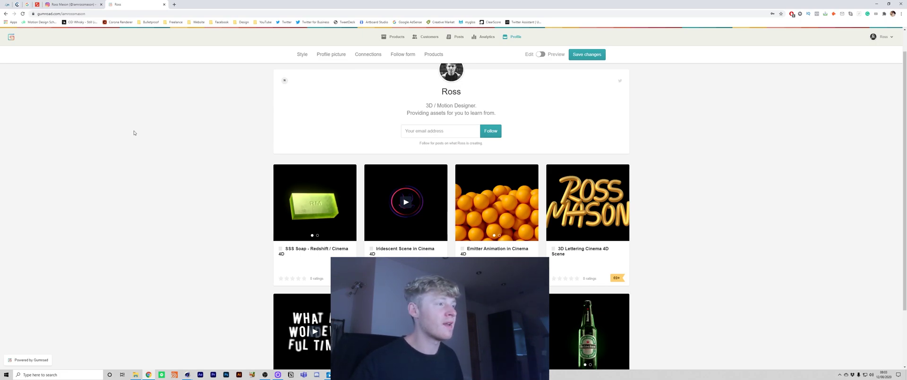
left_click(348, 202)
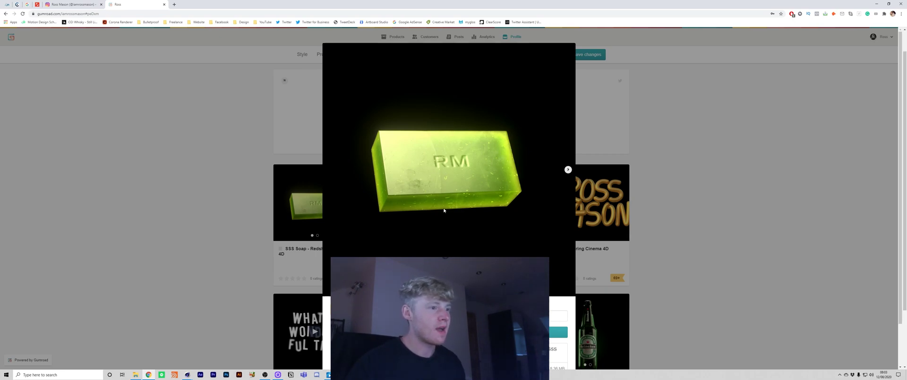
scroll(444, 211, "down", 2)
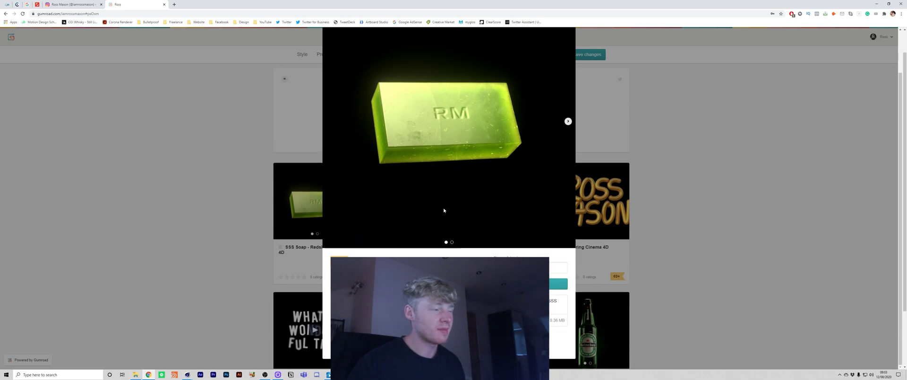
scroll(444, 211, "up", 2)
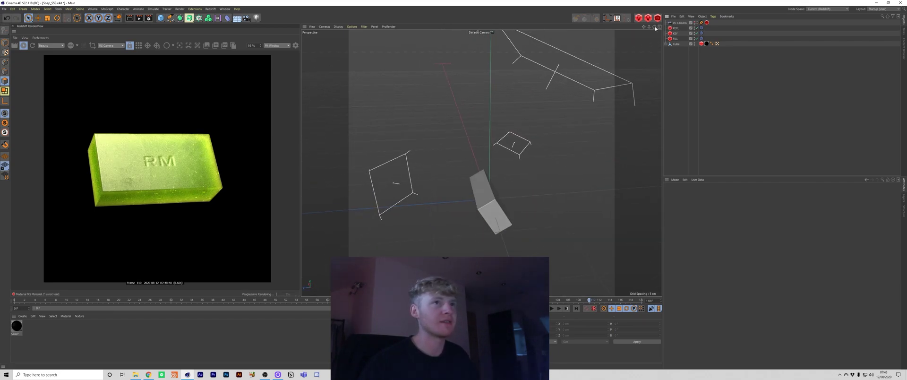
Switch to the Cinema 4D soap scene, select the Cube in model mode, and examine its dimensions and surrounding lights
scroll(481, 163, "down", 3)
left_click_drag(482, 163, 482, 163, "alt")
left_click_drag(655, 26, 656, 29)
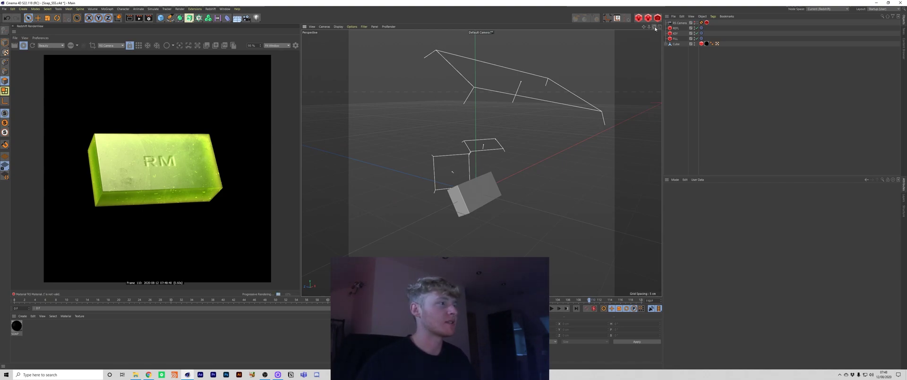
left_click(673, 45)
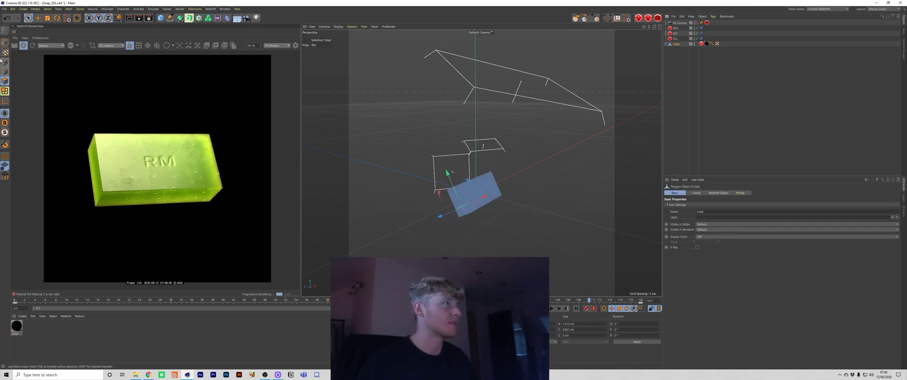
left_click(4, 44)
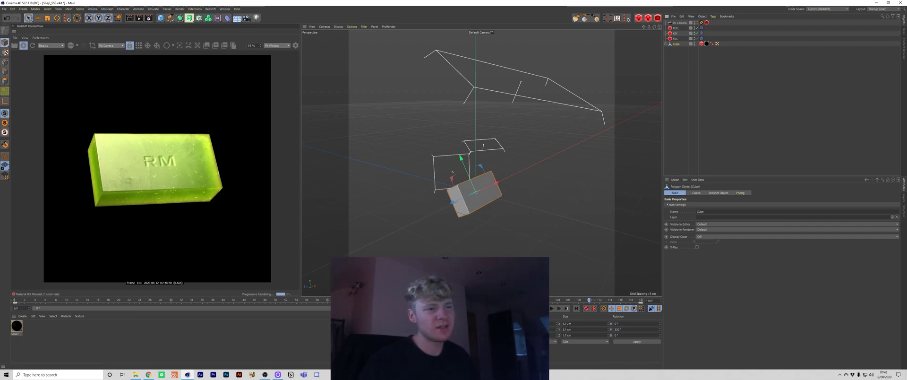
double_click(569, 329)
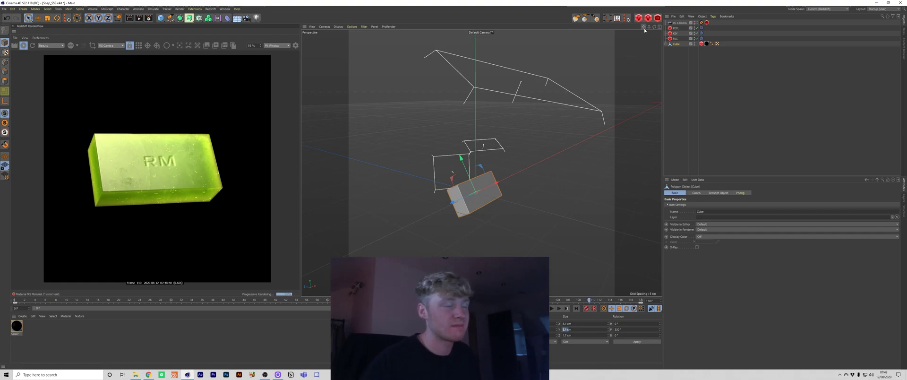
left_click_drag(645, 30, 481, 163)
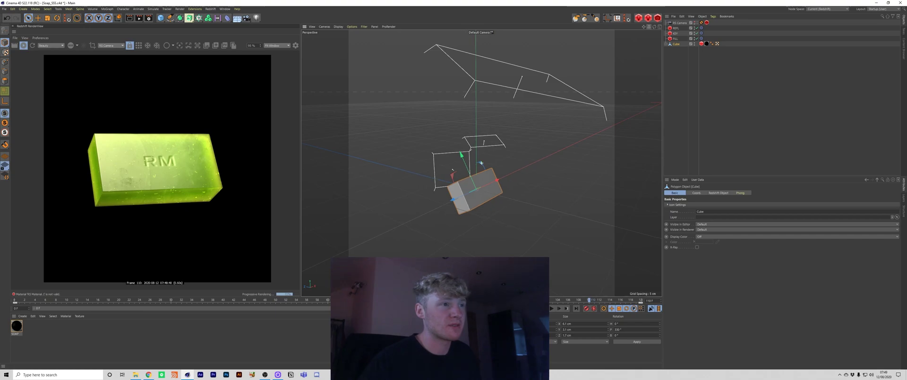
left_click_drag(649, 27, 481, 163)
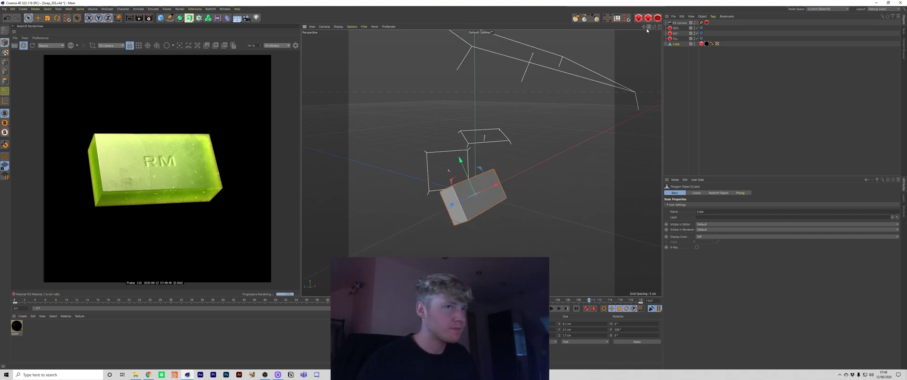
Isolate the KEY light by leaving it enabled while the other Redshift lights are switched off
left_click(697, 29)
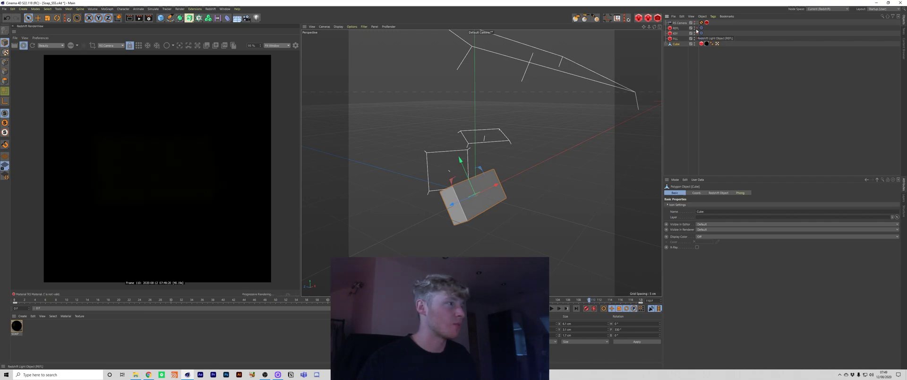
left_click(704, 90)
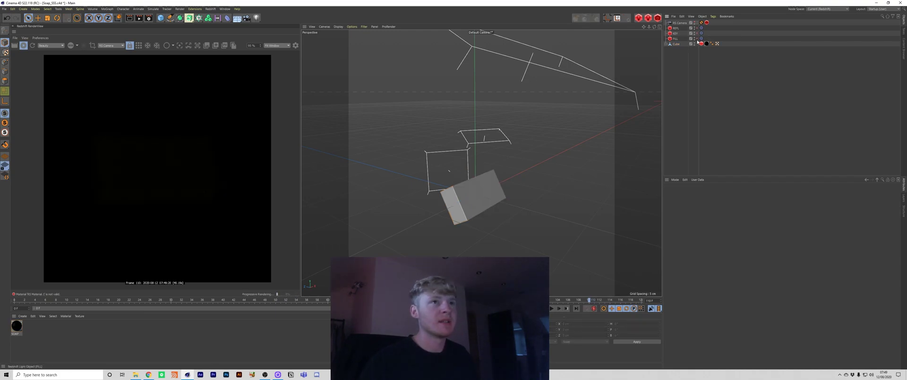
left_click(697, 33)
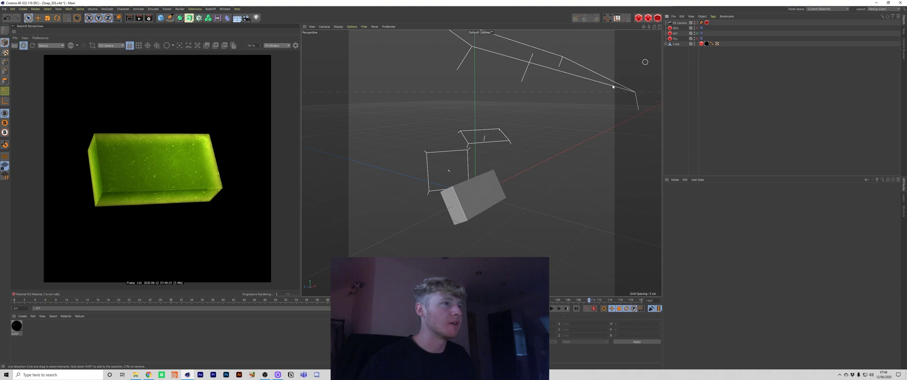
Select the KEY area light and examine its position behind the soap block from several angles
left_click(433, 156)
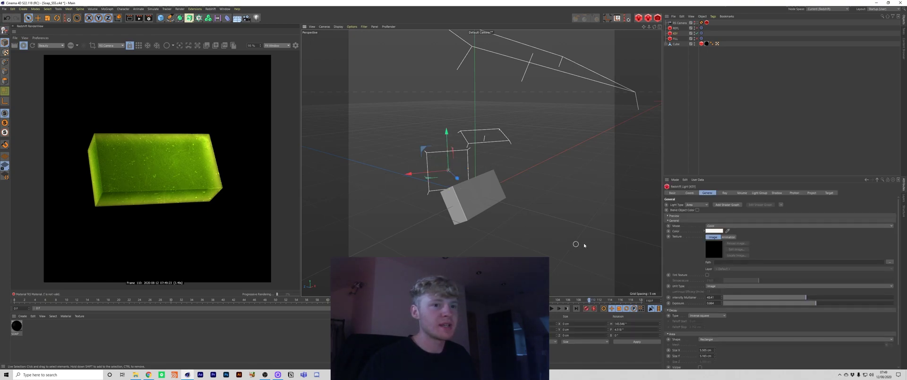
mouse_move(655, 27)
left_mouse_down()
mouse_move(596, 61)
mouse_move(481, 163)
mouse_move(653, 27)
left_mouse_up()
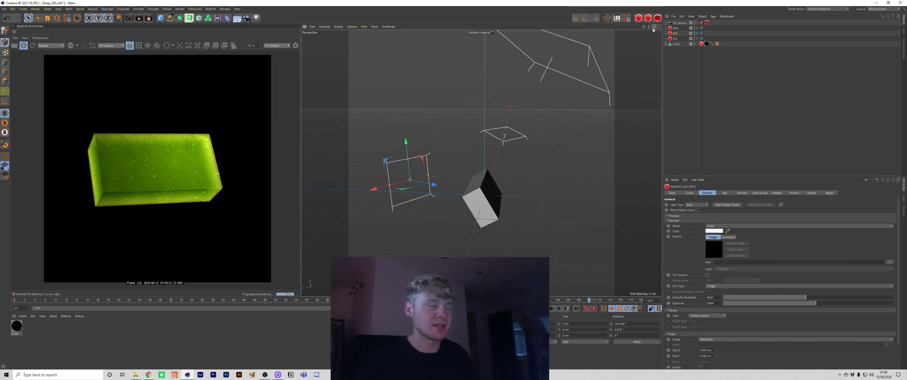
left_click_drag(656, 28, 590, 33)
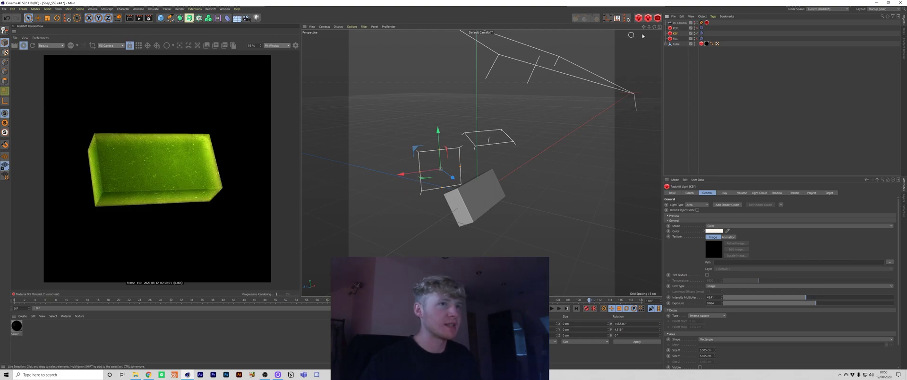
left_click_drag(654, 30, 317, 90)
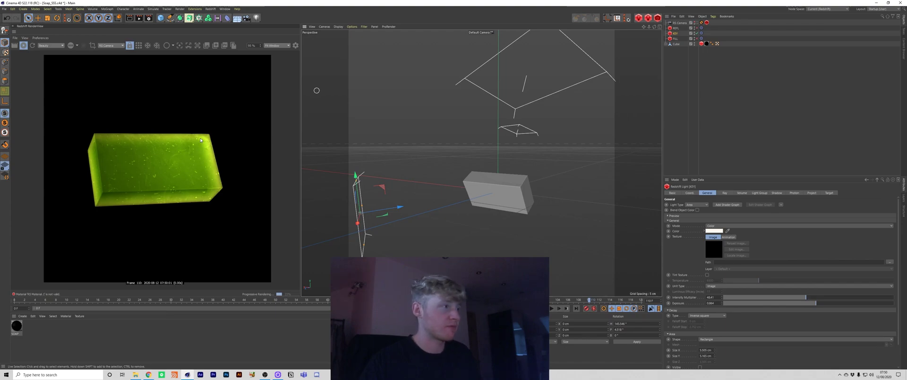
left_click_drag(654, 27, 1, 259)
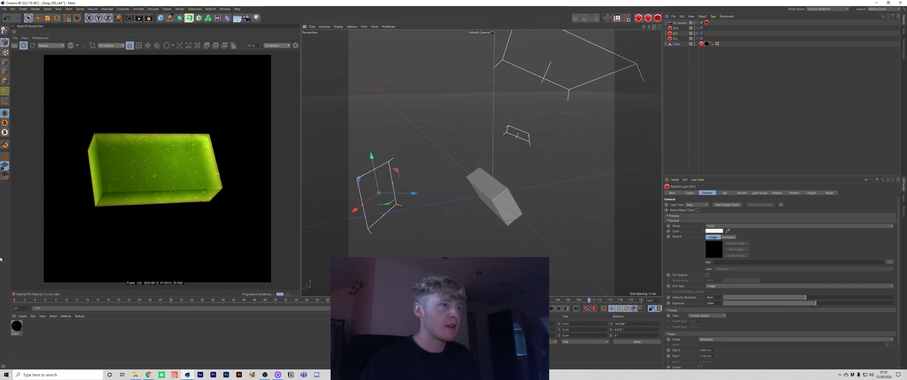
Create a new Redshift material in the material manager
left_click(22, 317)
mouse_move(47, 274)
left_click(102, 270)
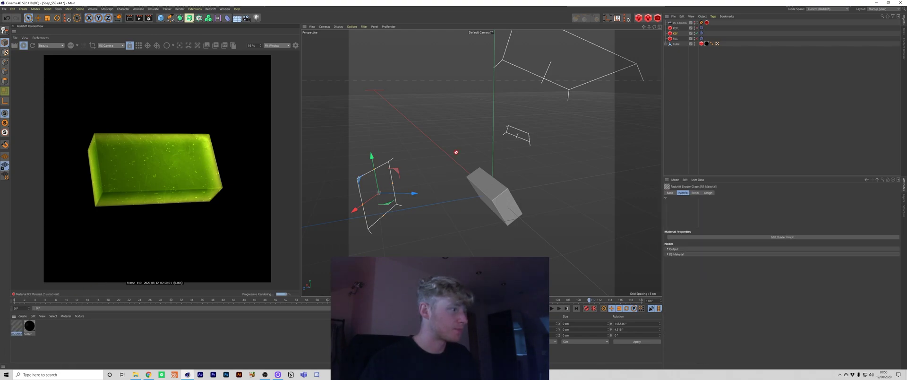
Try the new RS Material on the Cube, and restore the original soap material
left_click_drag(736, 38, 707, 43)
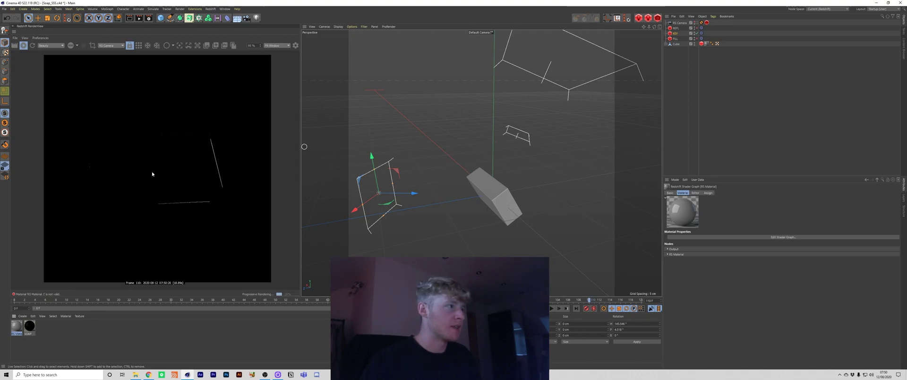
left_click_drag(663, 70, 708, 44)
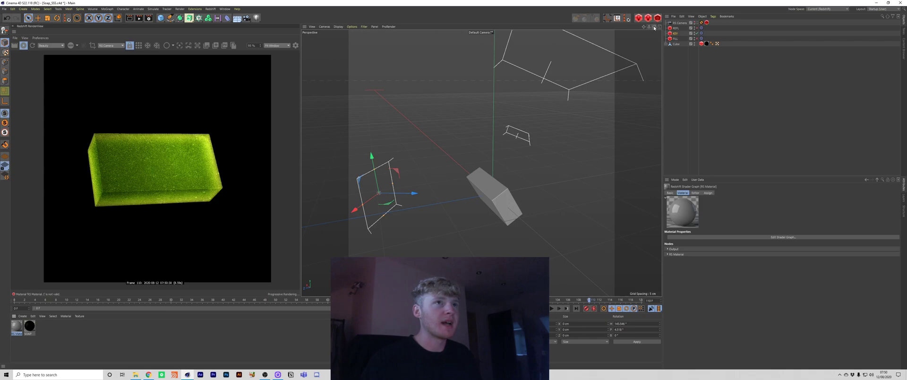
Select the FILL area light above the soap block, examine its position, and enable it
left_click_drag(654, 28, 653, 30)
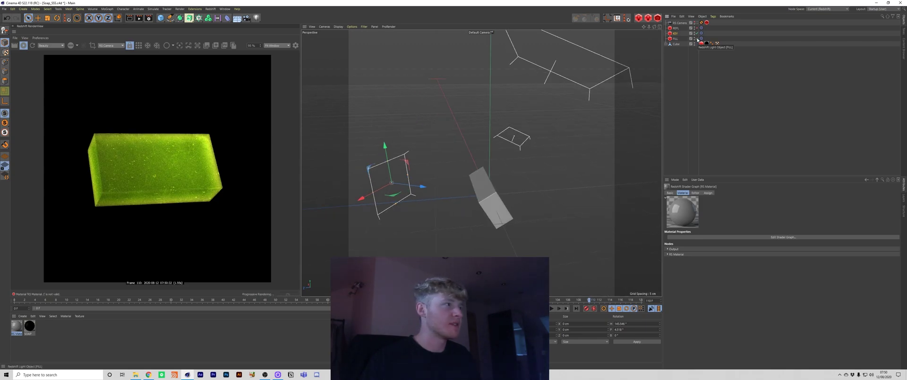
left_click(515, 137)
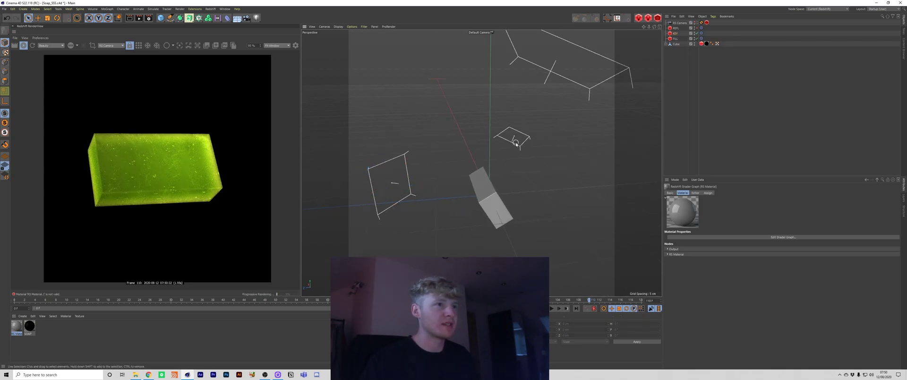
left_click_drag(655, 27, 644, 37)
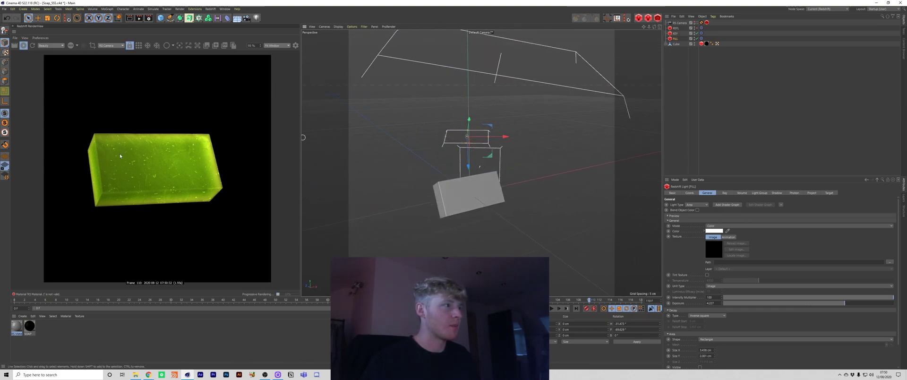
left_click(697, 39)
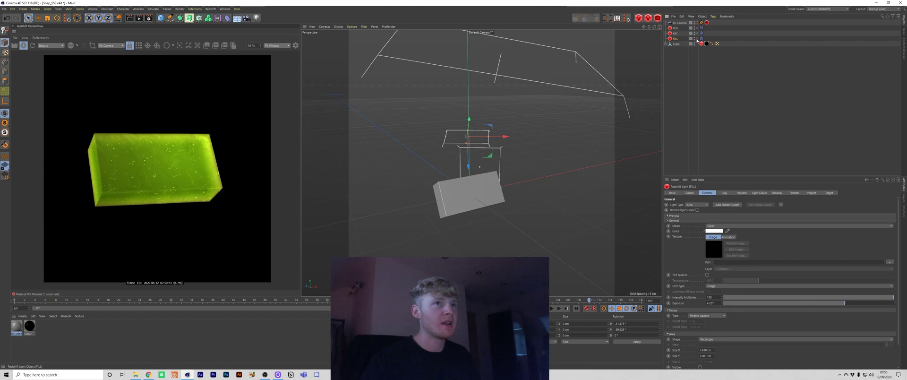
left_click(697, 39)
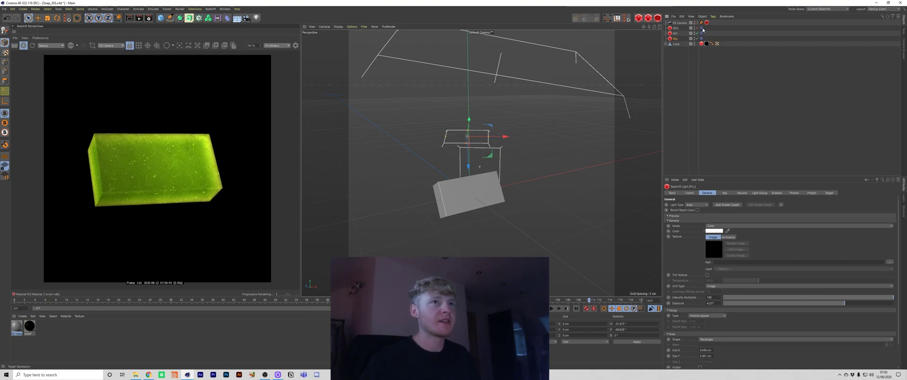
Enable the REFL area light and select it to examine its position relative to the soap block
left_click(697, 28)
left_click(676, 28)
left_click_drag(655, 27, 27, 126)
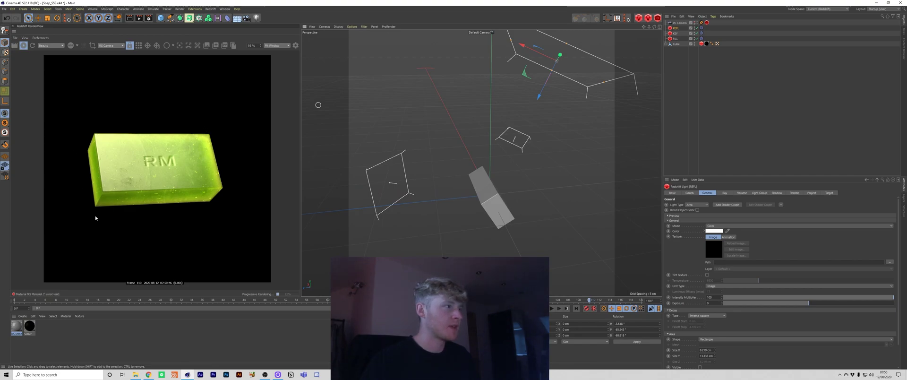
left_click_drag(649, 27, 482, 163)
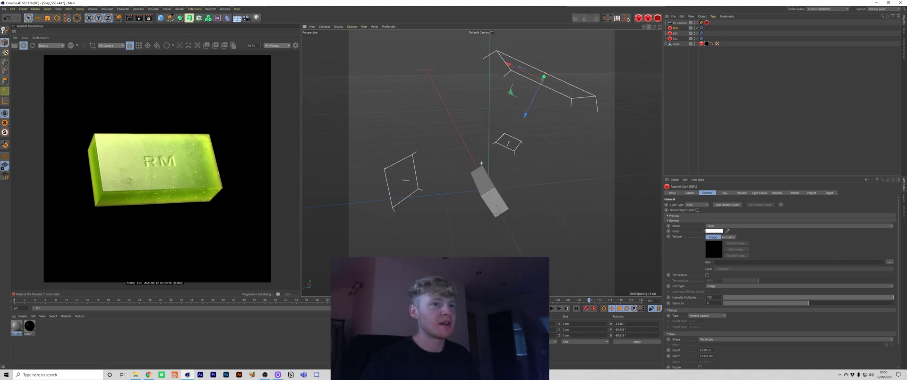
Look through the REFL light's ray, volume, light group and shadow settings, and the KEY light's ray settings
left_click(726, 193)
left_click(743, 193)
left_click(759, 193)
left_click(777, 193)
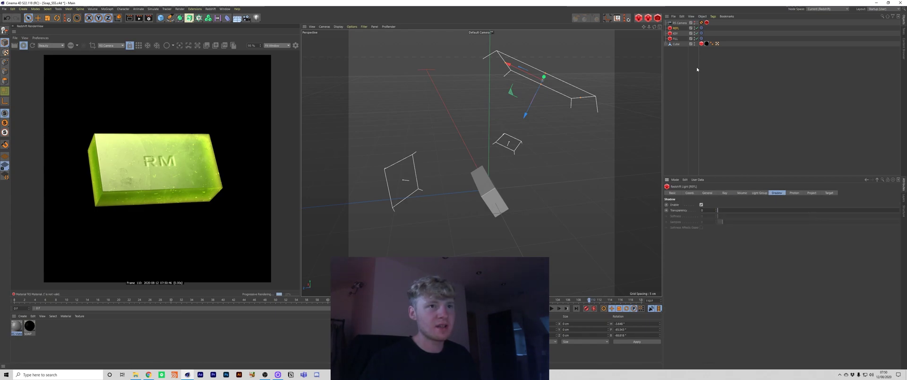
left_click(675, 33)
left_click(726, 193)
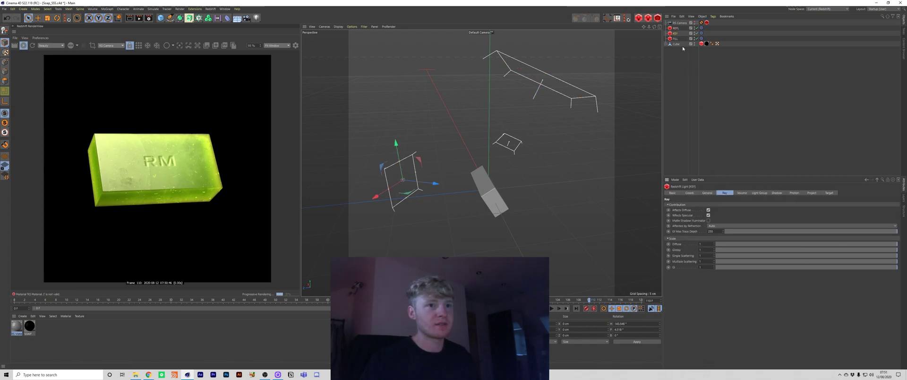
Try a Glossy ray contribution of 1 on the FILL light, and undo the change
left_click(676, 39)
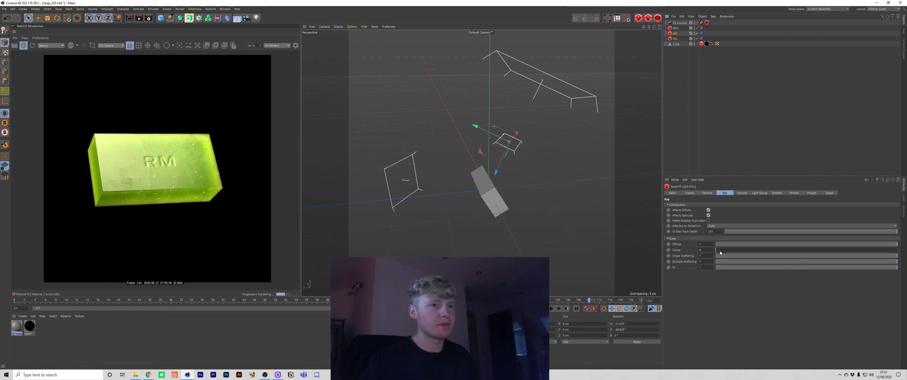
left_click_drag(723, 250, 898, 250)
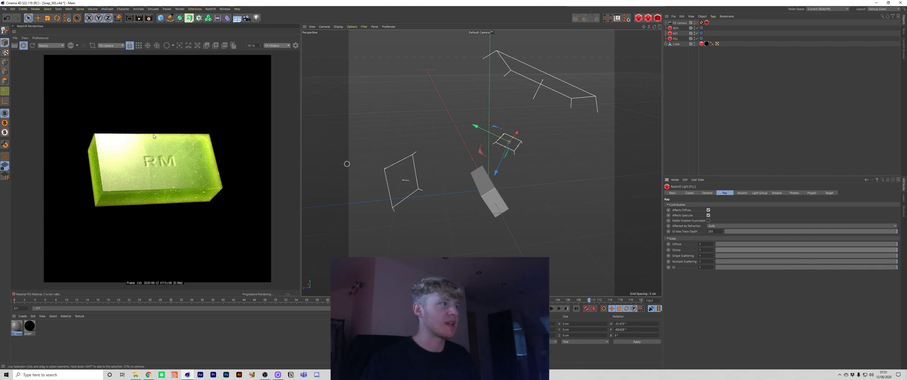
key("ctrl+z")
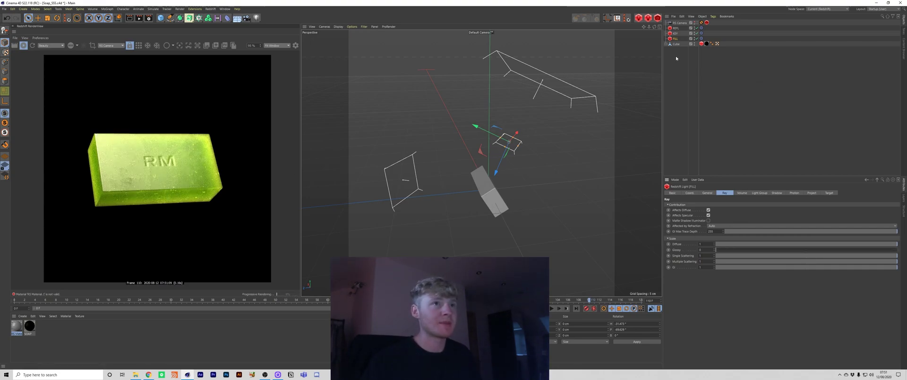
mouse_move(649, 27)
left_mouse_down()
mouse_move(614, 29)
mouse_move(655, 24)
left_mouse_up()
left_click_drag(481, 163, 485, 163)
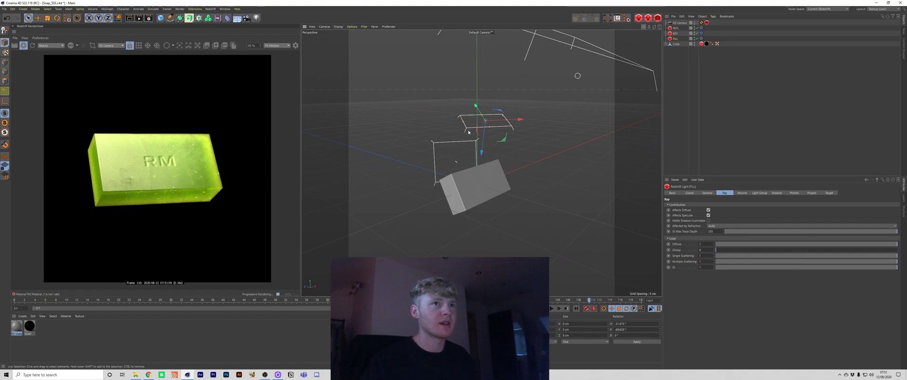
Assign the RS Material to the Cube and open its shader graph in a window with wide node properties
left_click_drag(707, 71, 707, 43)
double_click(18, 327)
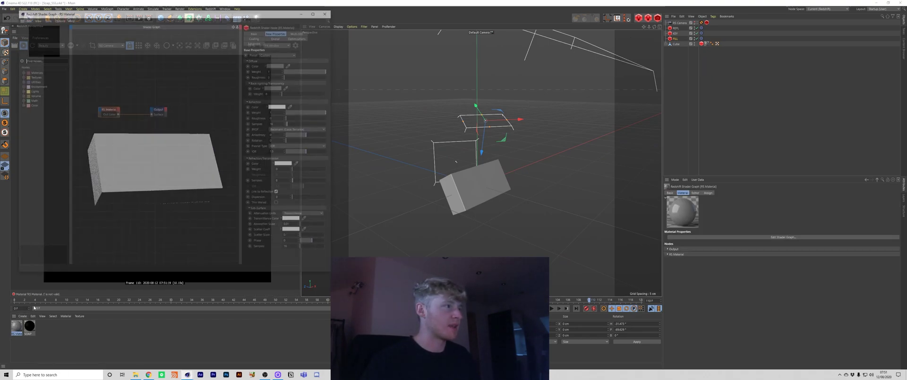
left_click_drag(249, 28, 599, 71)
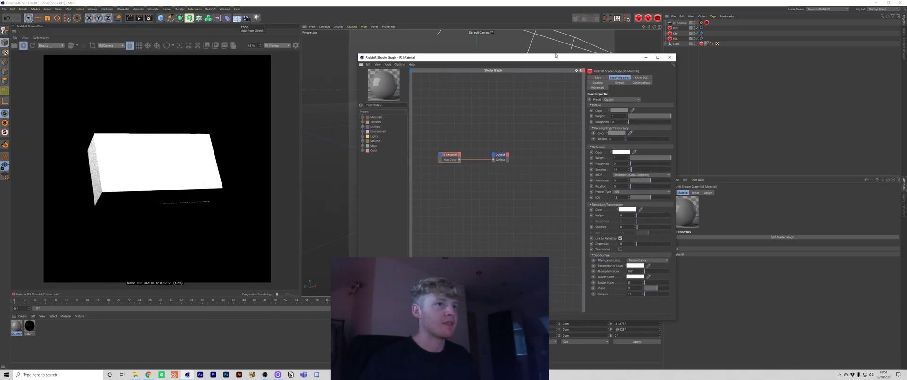
left_click_drag(372, 70, 382, 122)
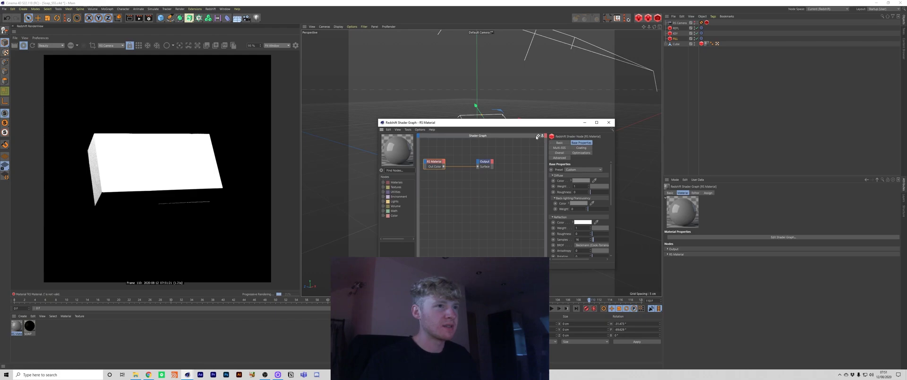
key("h")
left_click_drag(615, 250, 676, 252)
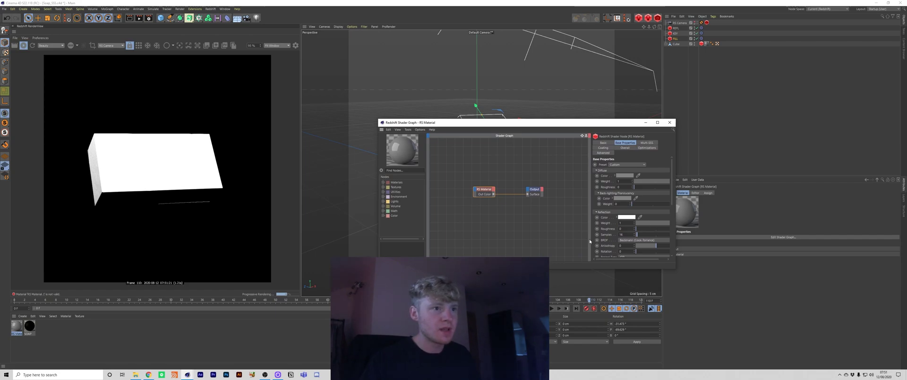
left_click_drag(591, 240, 563, 241)
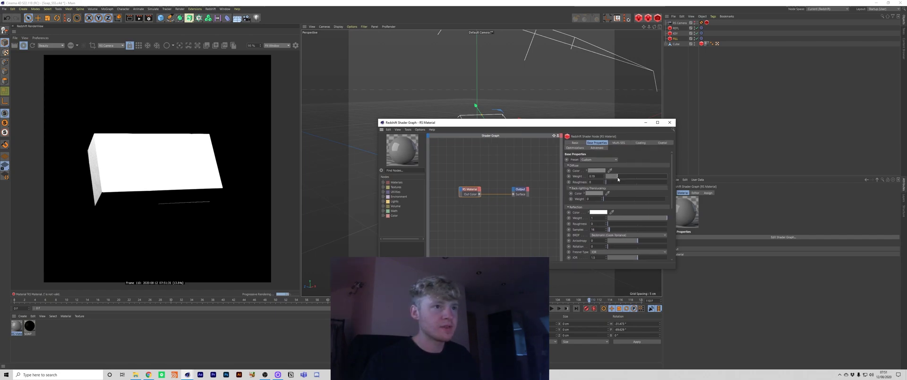
Set both the diffuse weight and the reflection weight of the RS Material to 0
left_click_drag(618, 177, 605, 177)
left_click_drag(618, 218, 605, 218)
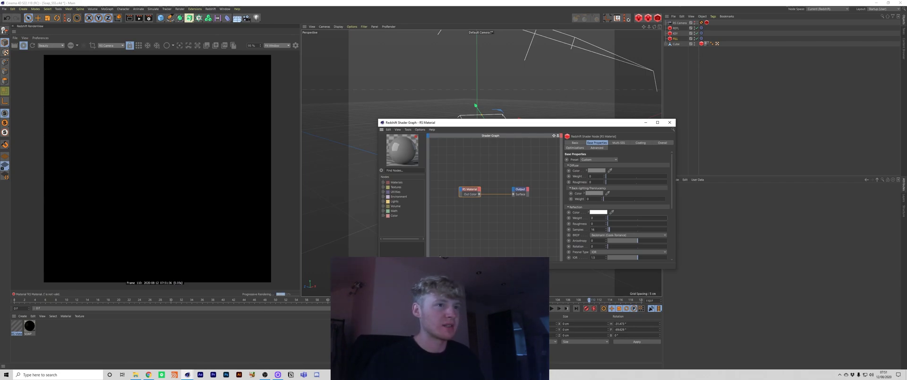
Increase the material's sub-surface Scatter Scale in small increments past 0.01, comparing the rendered soap at each value
left_click_drag(671, 197, 668, 256)
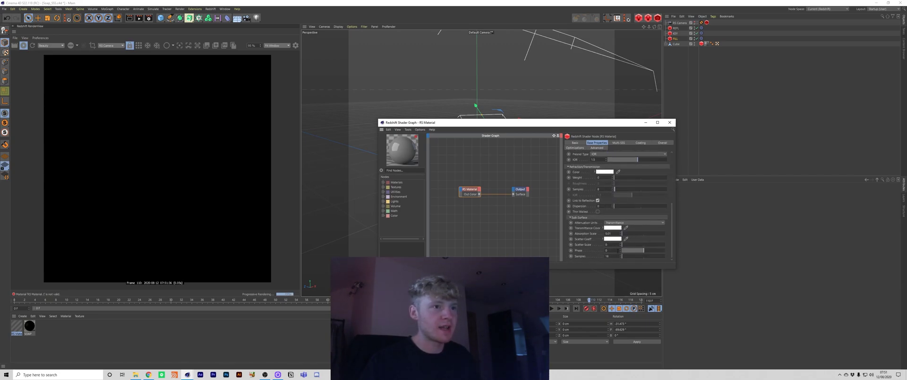
left_click(620, 245)
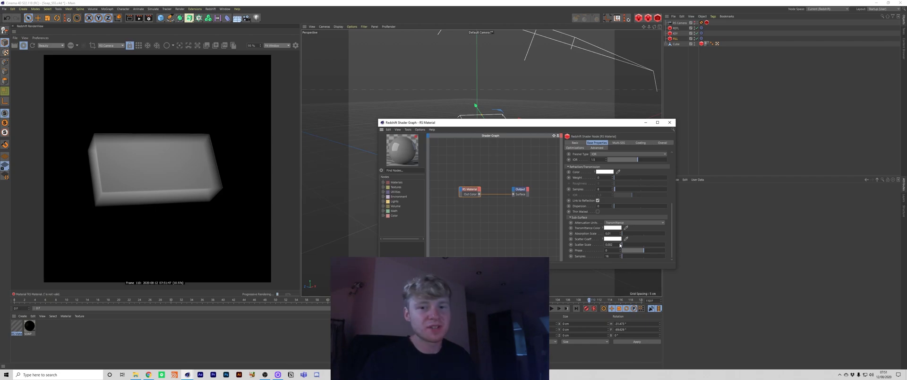
left_click(620, 245)
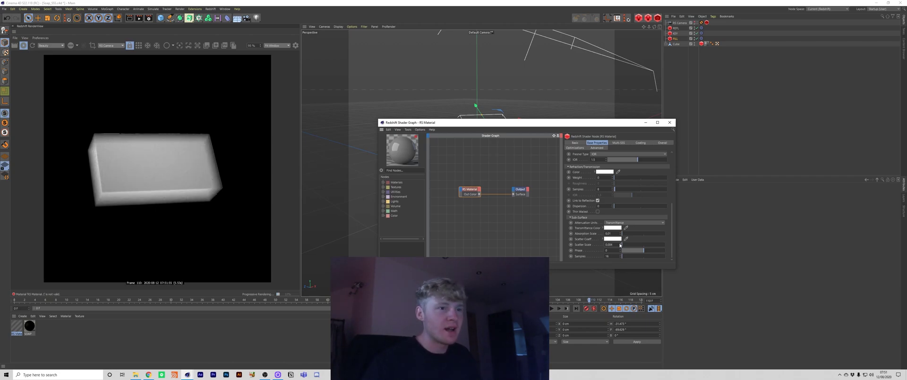
left_click(621, 245)
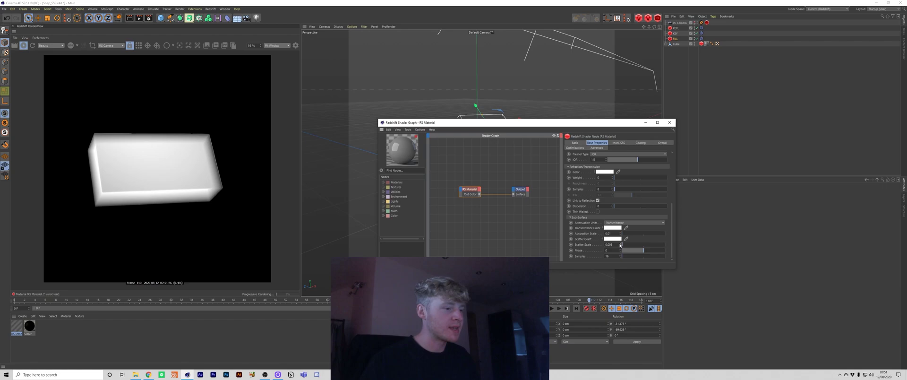
left_click(620, 244)
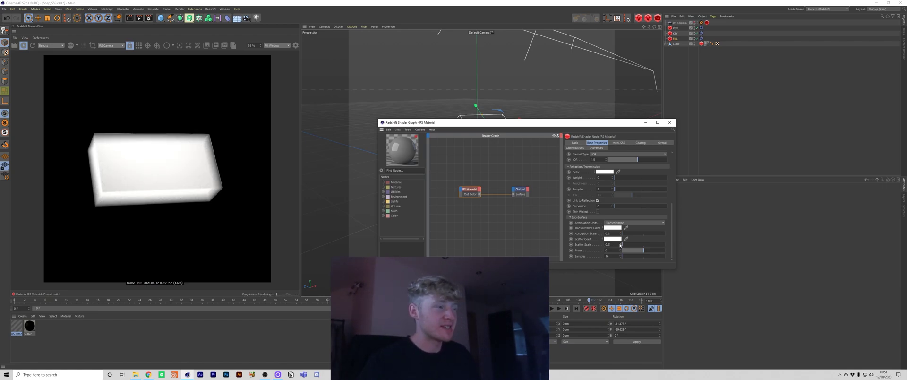
left_click(621, 244)
left_click(620, 244)
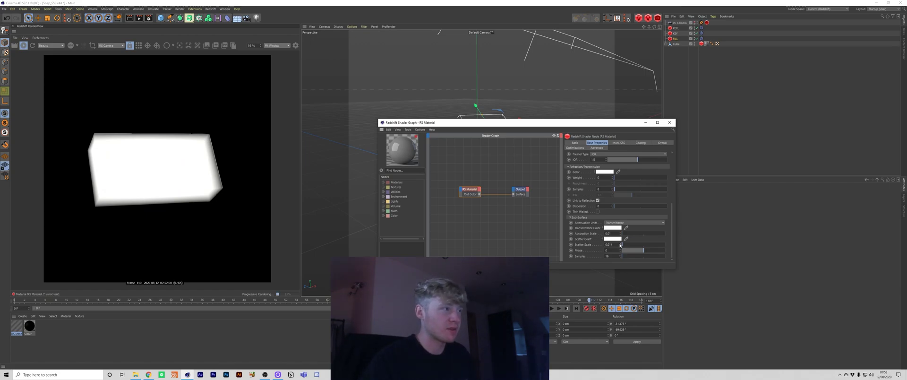
left_click(621, 244)
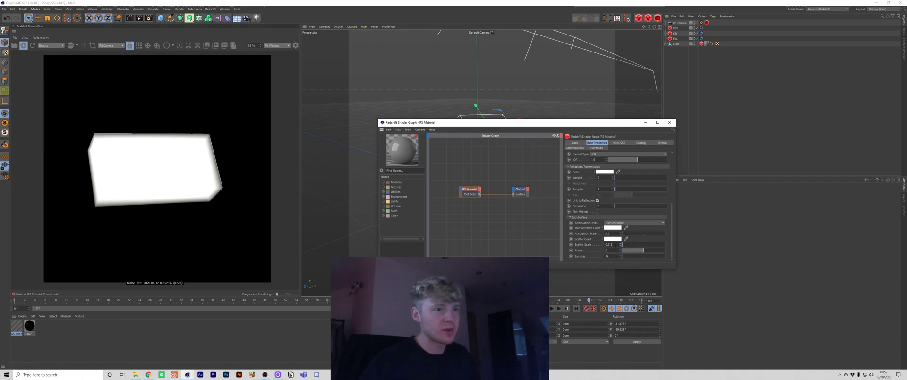
key("BackSpace")
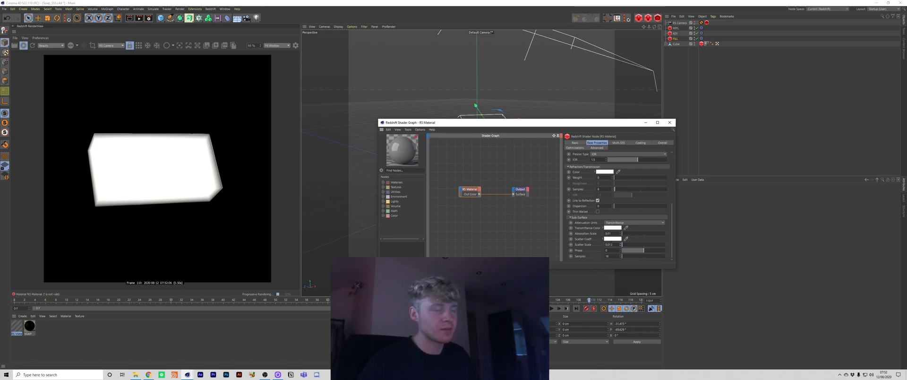
left_click(621, 246)
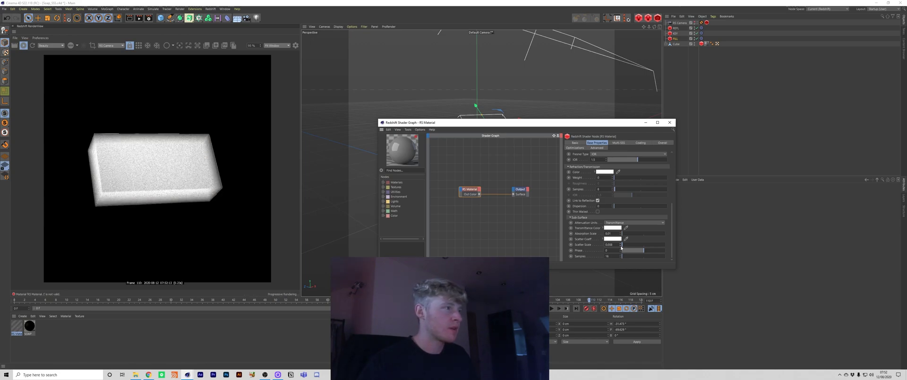
left_click(622, 244)
left_click(622, 244)
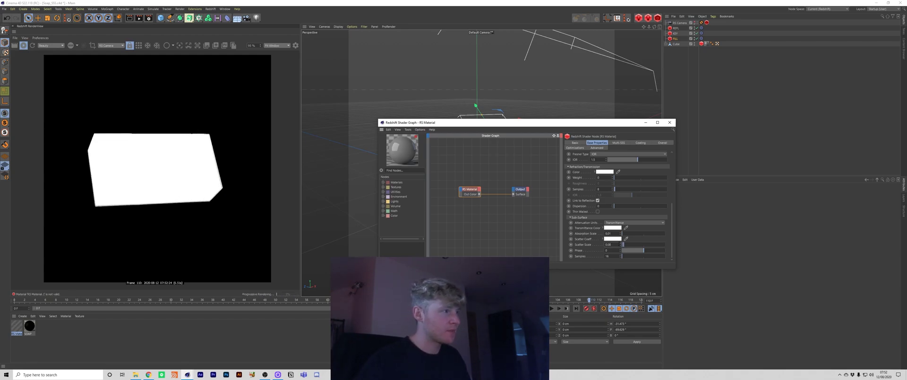
Set the sub-surface Transmittance Color to a dark, saturated green
left_click(614, 228)
left_click_drag(598, 200, 658, 156)
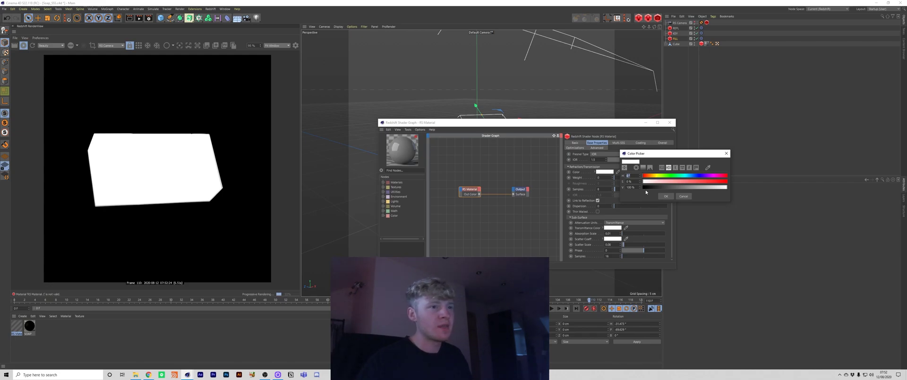
left_click(660, 176)
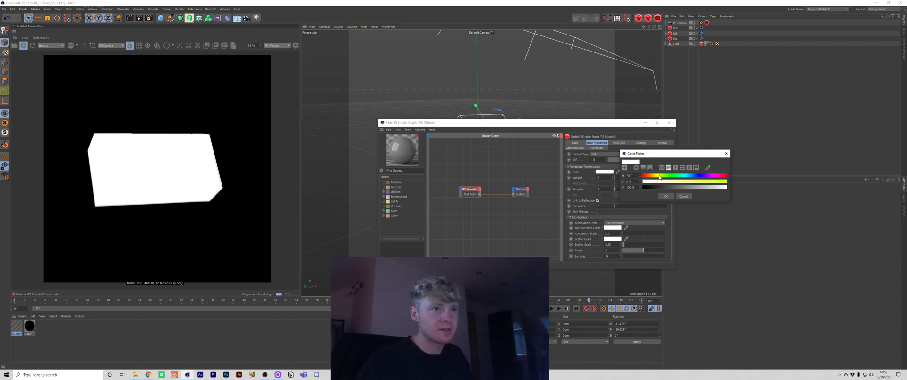
left_click_drag(660, 176, 661, 177)
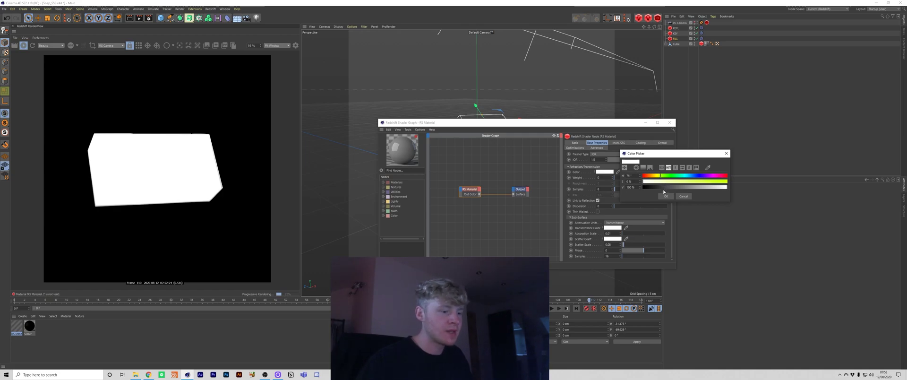
left_click_drag(671, 185, 710, 184)
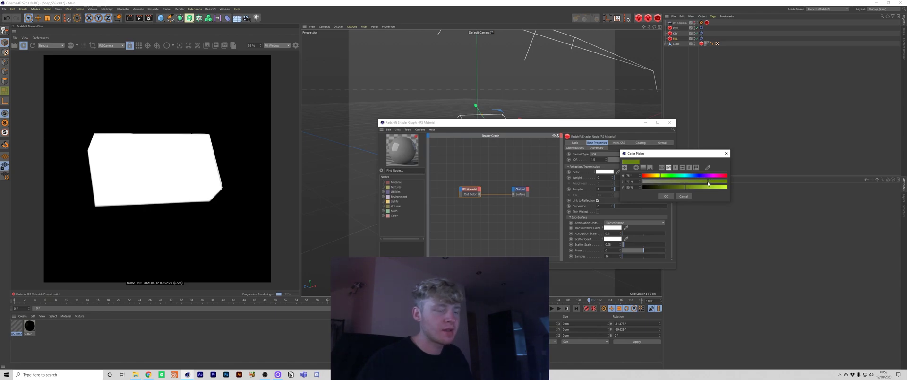
left_click_drag(652, 176, 665, 177)
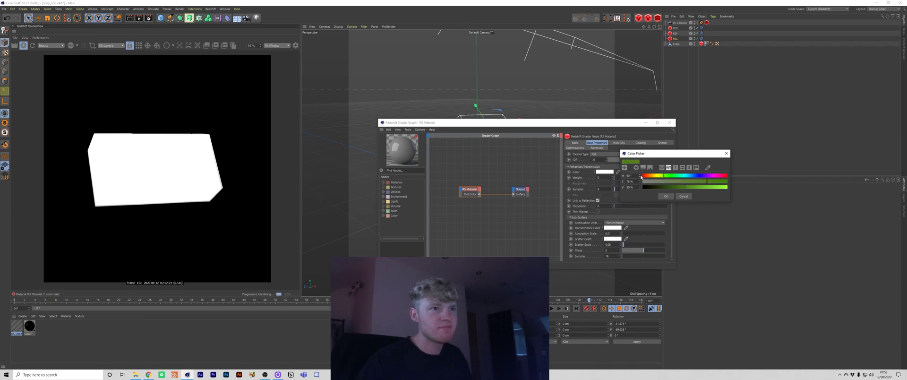
left_click(666, 196)
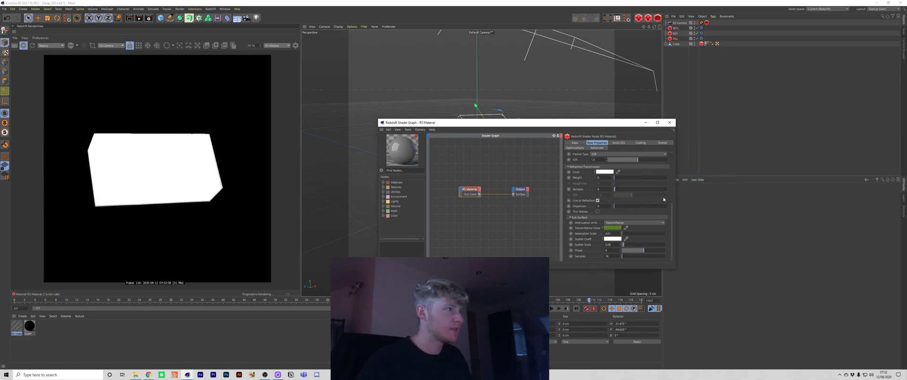
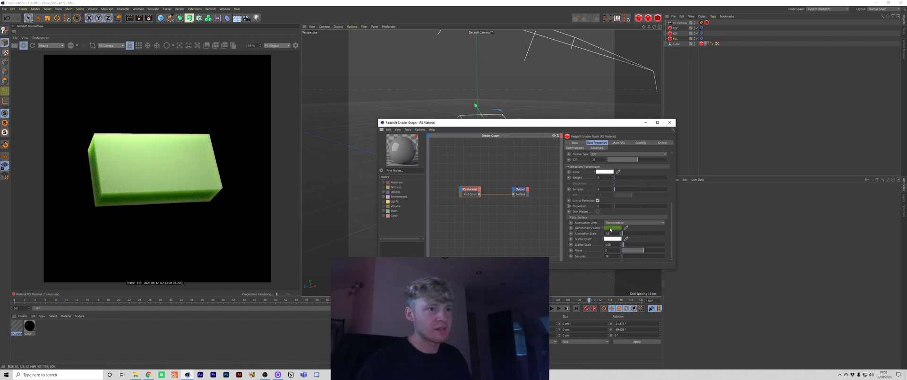
Try a brownish orange as the sub-surface Transmittance Color, and undo it to return to the green
left_click(613, 227)
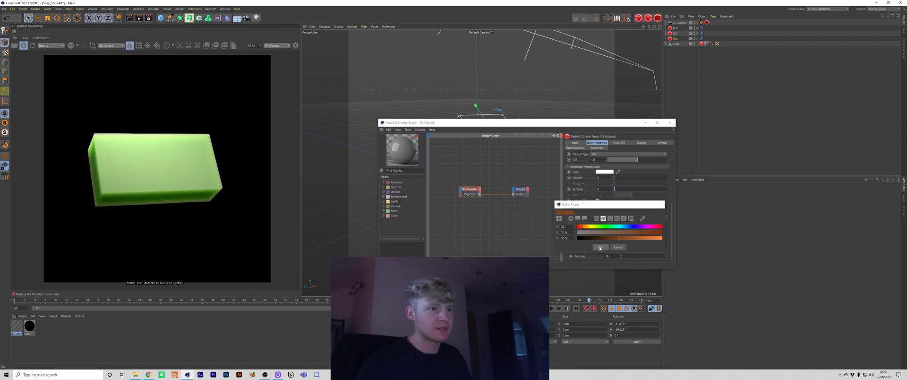
left_click(601, 247)
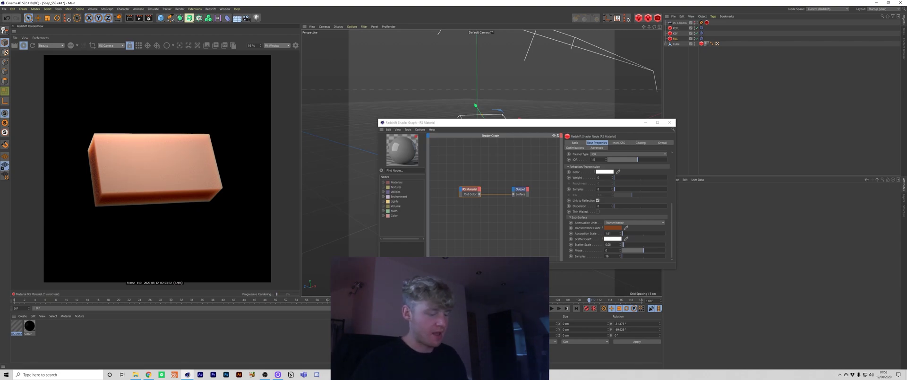
key("ctrl+z")
Set the material's sub-surface Absorption Scale to 0.6
double_click(609, 234)
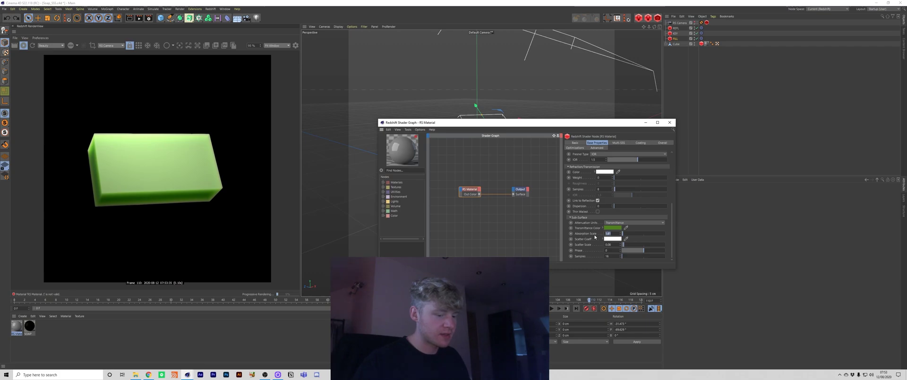
type("0.6")
key("Return")
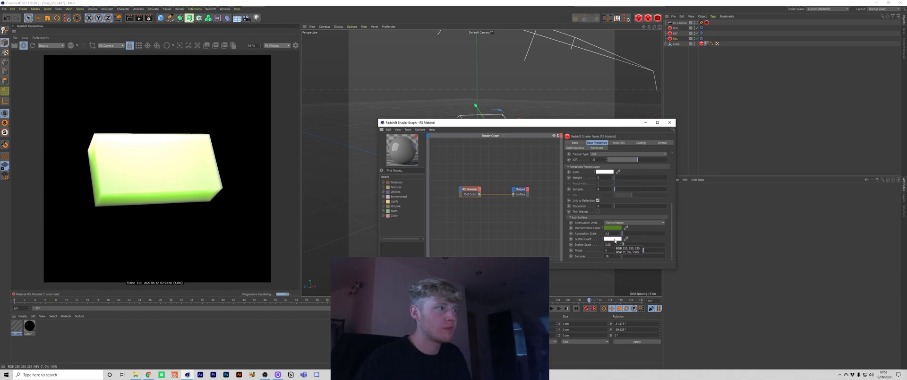
Set the sub-surface Scatter Coeff color to a bright, saturated yellow-green, comparing the render with and without the change
left_click(614, 240)
left_click(600, 239)
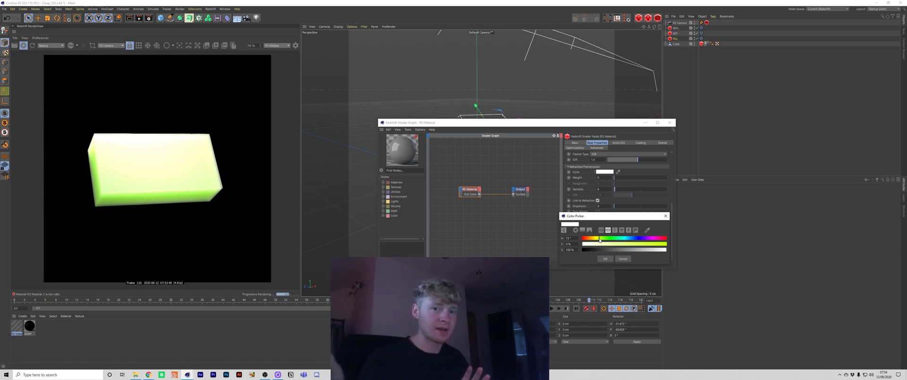
left_click_drag(599, 240, 659, 246)
left_click(628, 250)
left_click(650, 249)
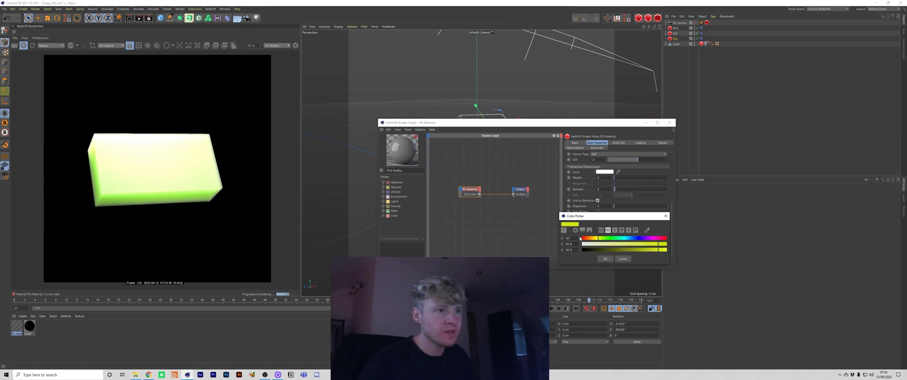
left_click(581, 238)
left_click(605, 259)
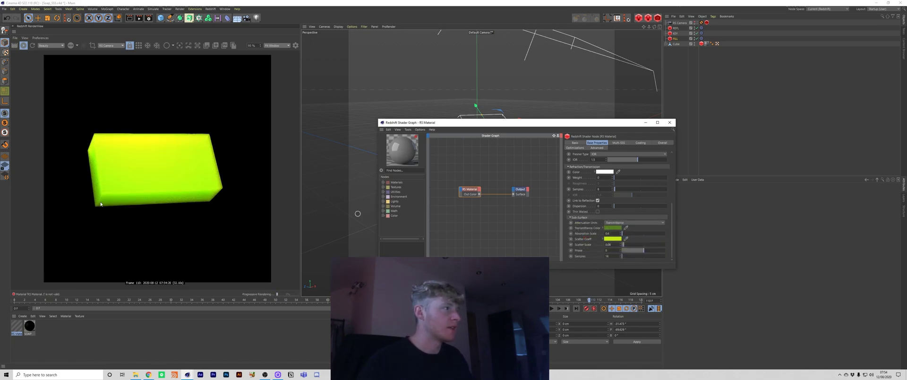
key("ctrl+z")
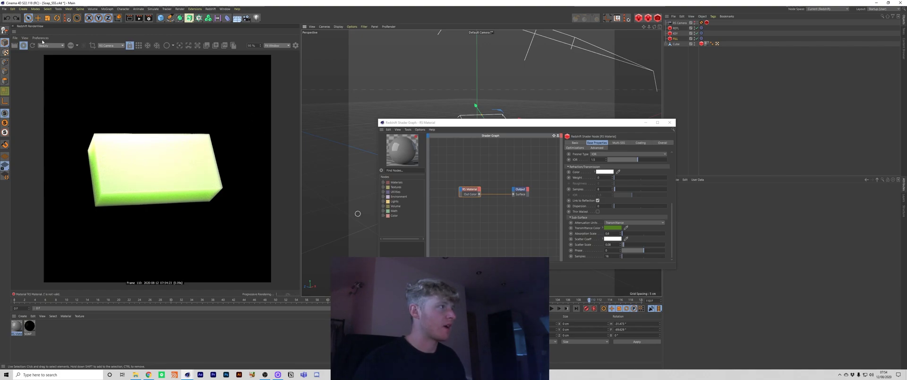
left_click(16, 18)
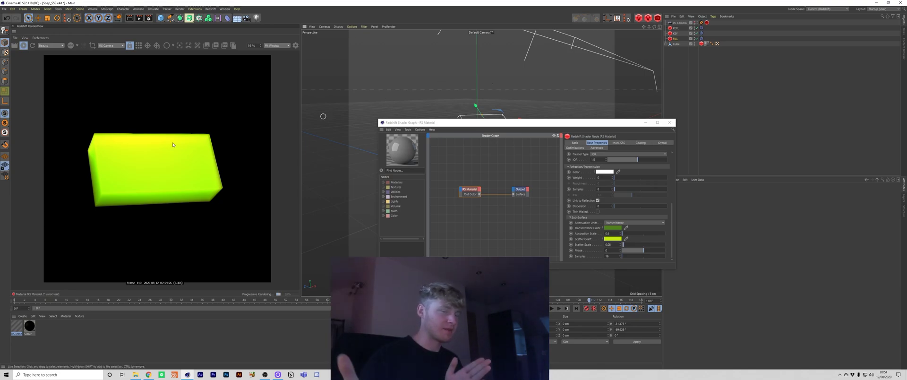
Change the Scatter Coeff color to a saturated orange and raise the Absorption Scale to 1.2
left_click(612, 240)
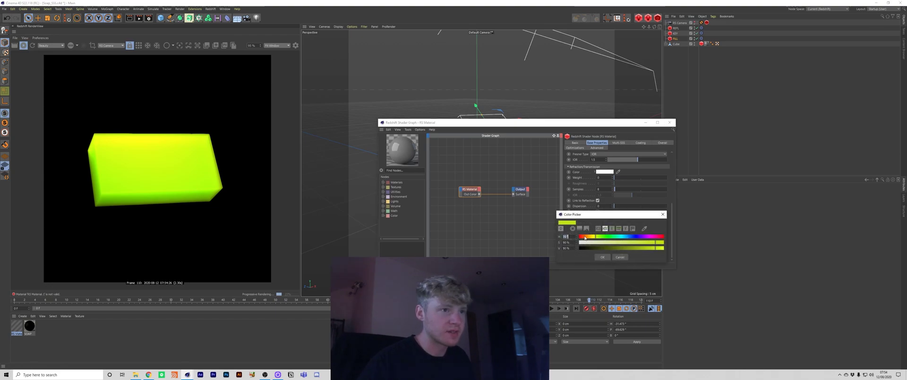
left_click(608, 258)
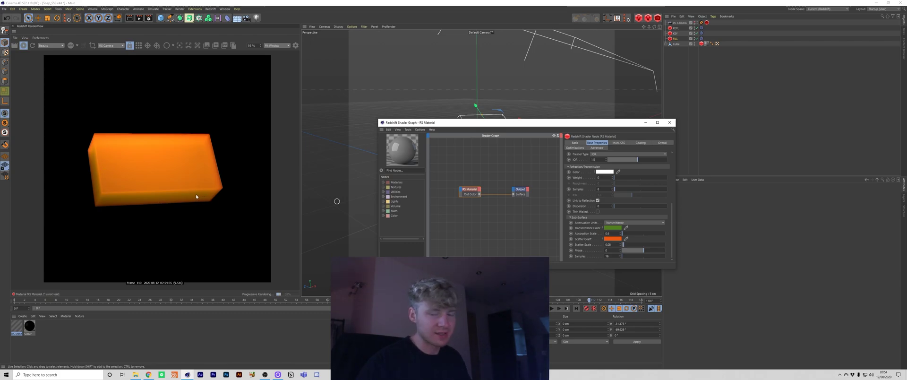
left_click(621, 233)
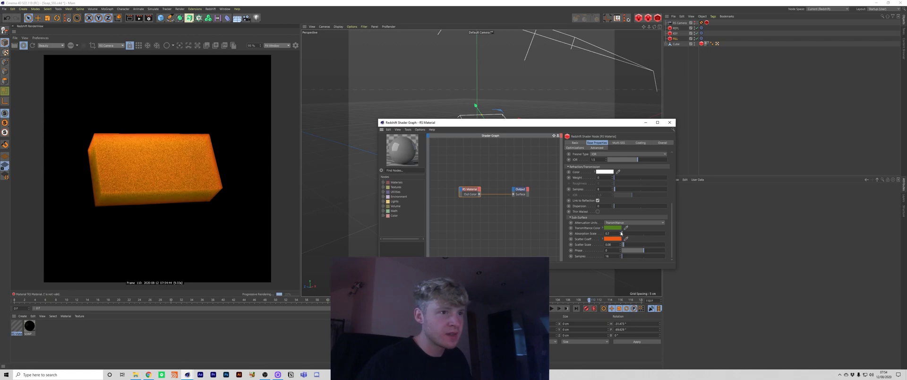
left_click_drag(621, 232, 621, 241)
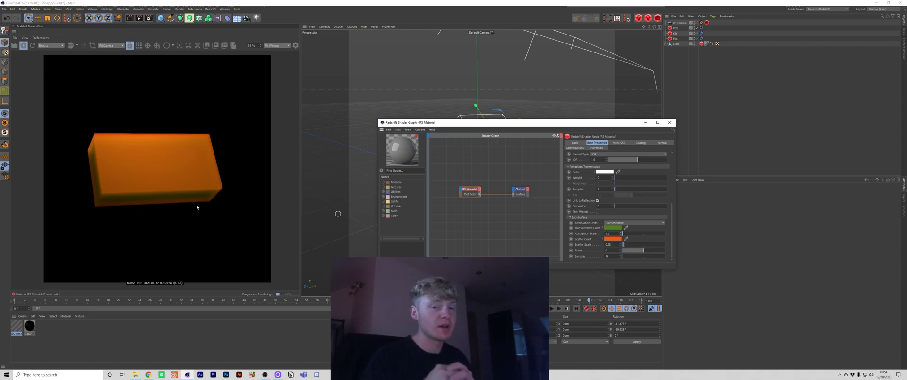
Shift the hue of the Scatter Coeff color to yellow
left_click(610, 239)
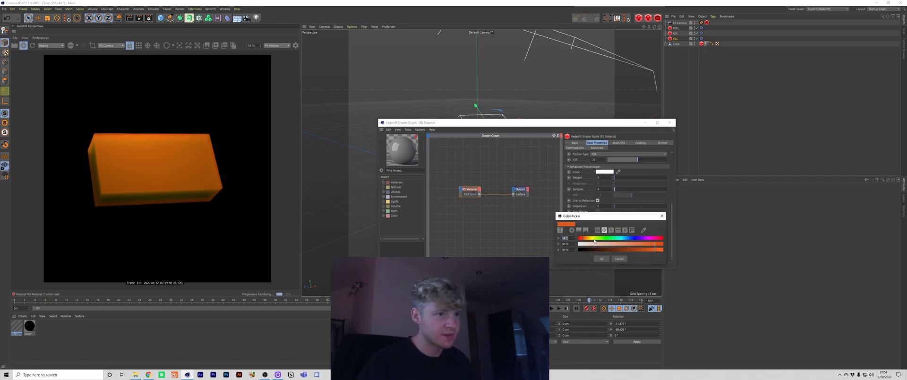
left_click(594, 239)
left_click(601, 259)
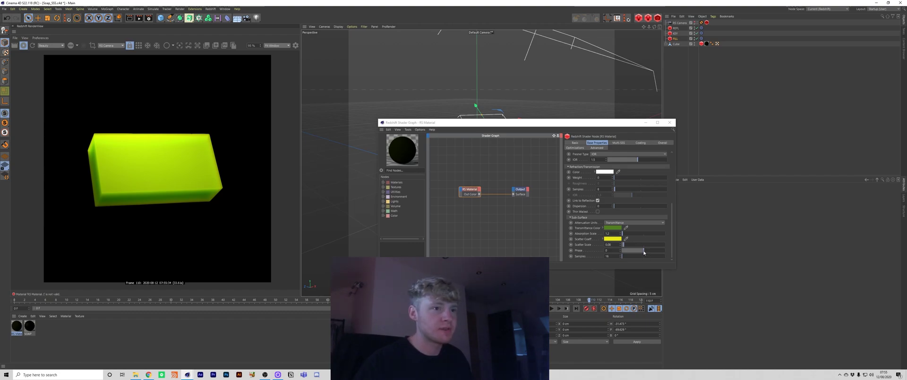
Try positive and negative sub-surface Phase values on the soap, and leave the Phase at 0.6
left_click_drag(644, 253, 645, 253)
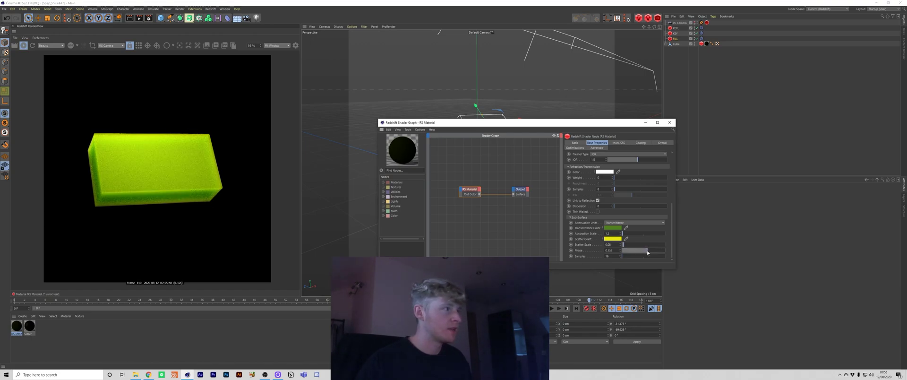
left_click_drag(648, 253, 651, 252)
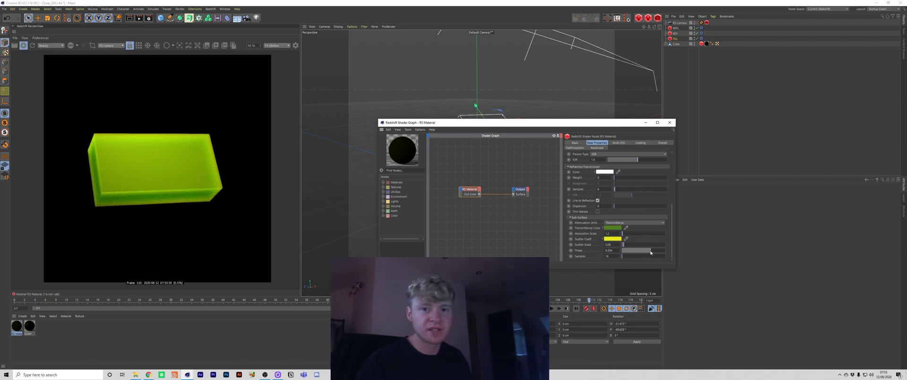
left_click_drag(650, 253, 634, 257)
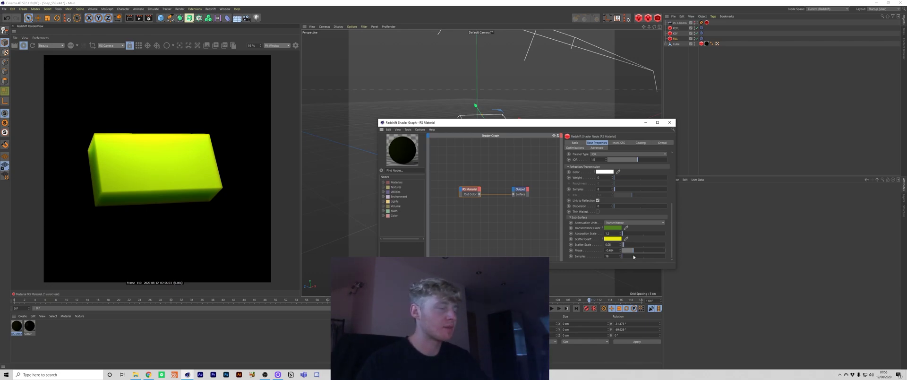
left_click_drag(634, 256, 656, 256)
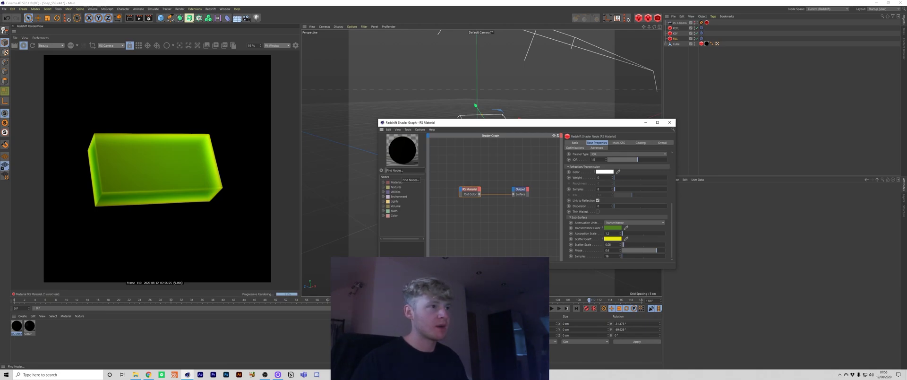
Add a Texture node to the shader graph and load the specks image from the tex folder without copying it to the project
type("tex")
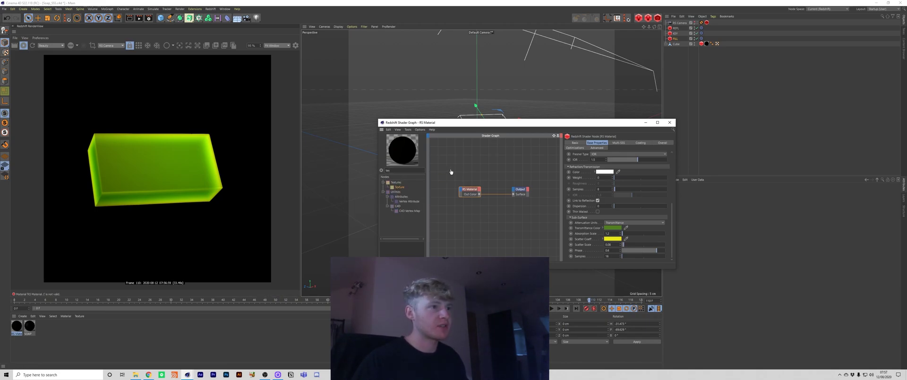
left_click_drag(451, 172, 453, 175)
double_click(469, 150)
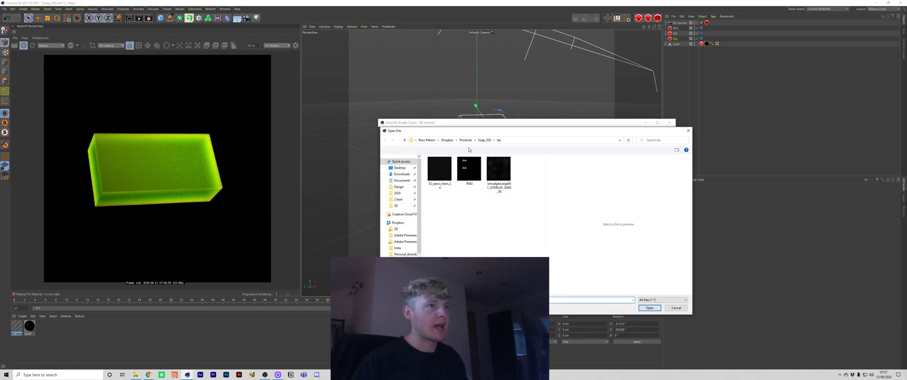
left_click(451, 172)
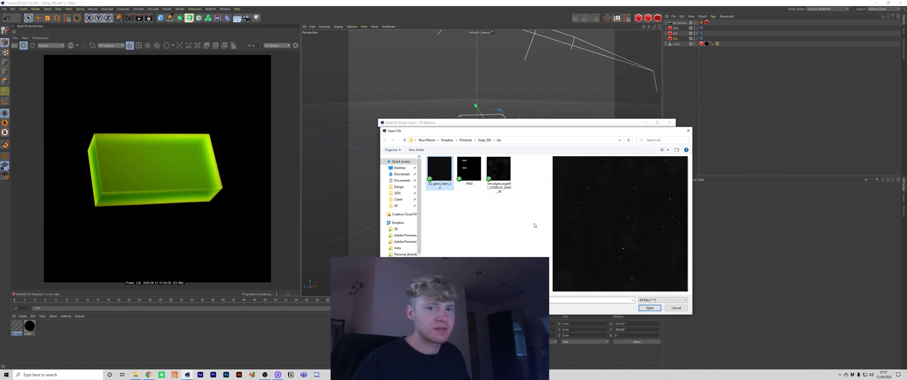
double_click(439, 171)
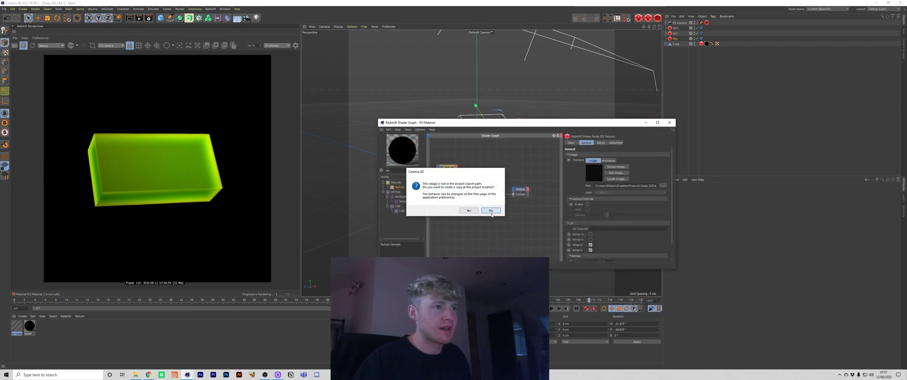
left_click(490, 208)
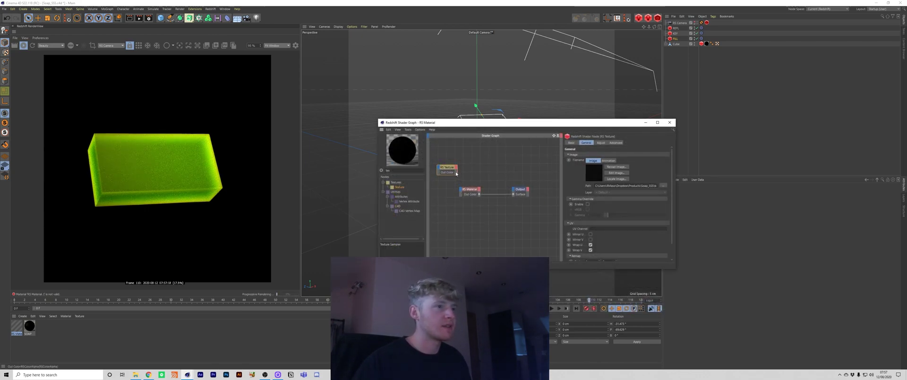
Connect the texture's Out Color to the RS Material's sub-surface Ss Amount input
left_click_drag(457, 174, 461, 193)
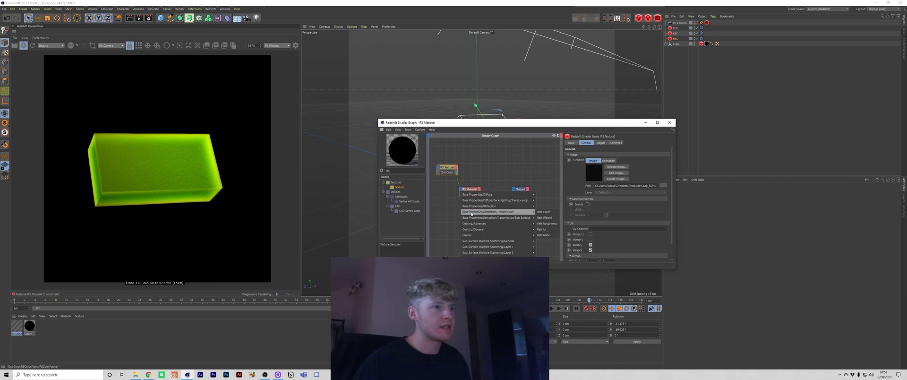
mouse_move(526, 223)
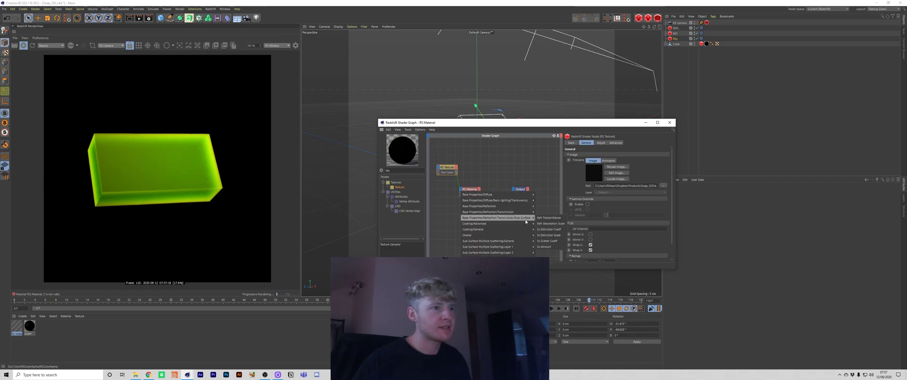
left_click(553, 248)
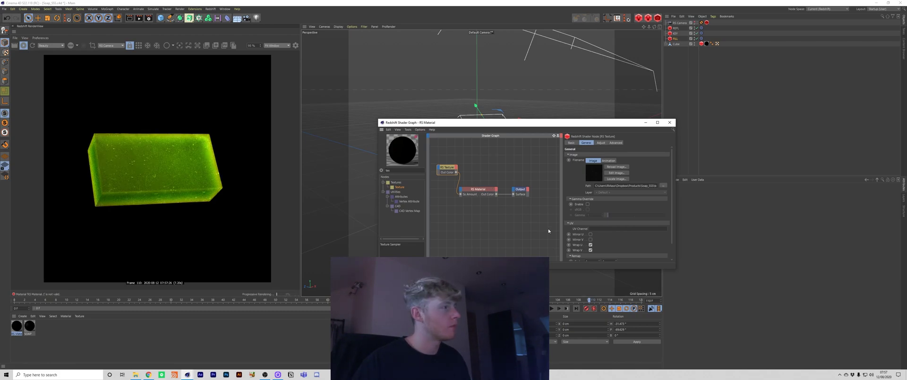
Review the RS Material's sub-surface settings and the RS Texture's settings alongside the rendered specks
left_click(491, 192)
left_click_drag(673, 186, 670, 247)
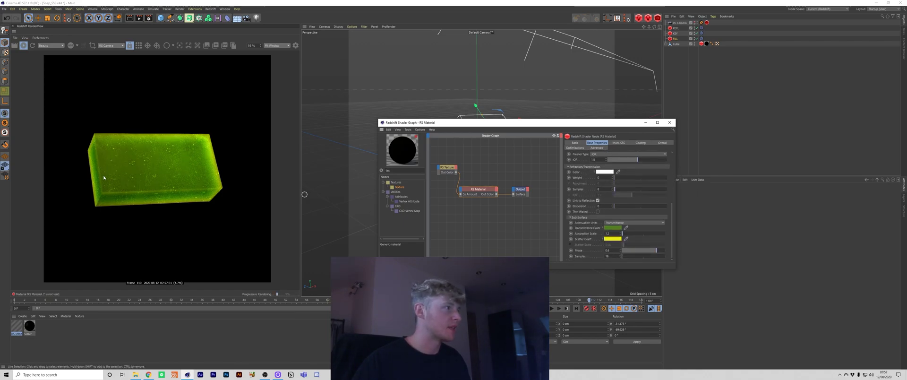
left_click(448, 170)
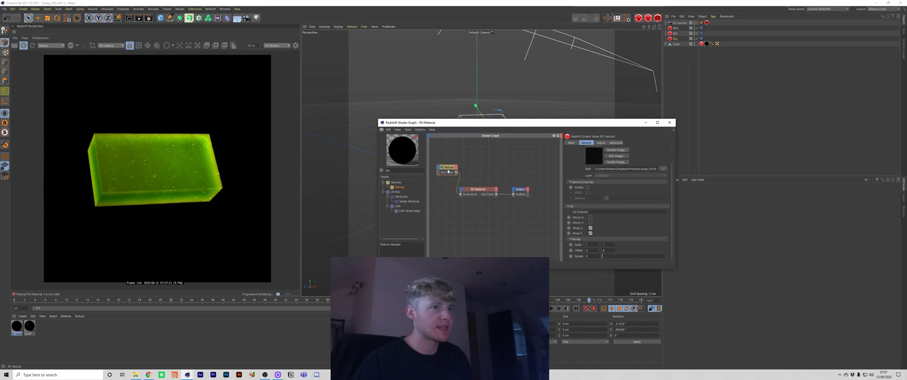
left_click(482, 190)
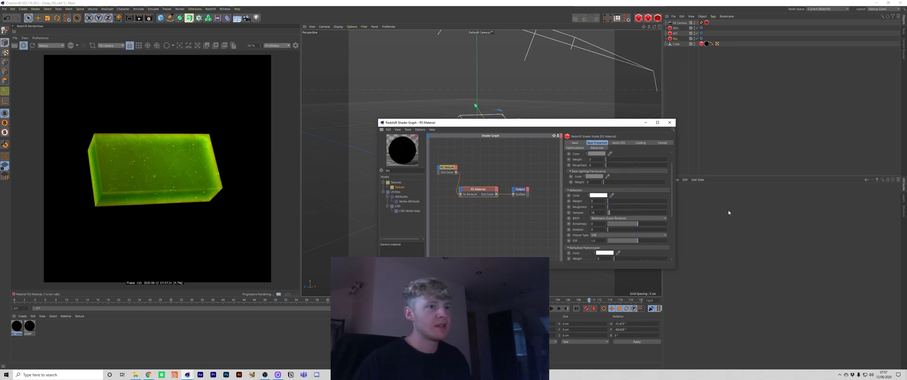
left_click_drag(673, 208, 673, 258)
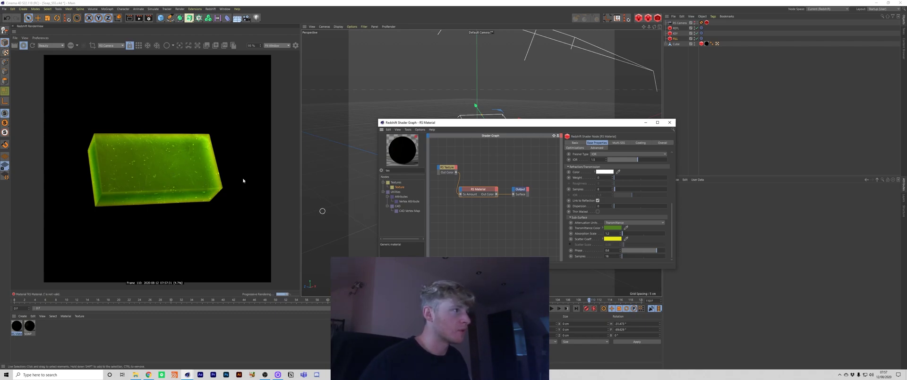
left_click(449, 168)
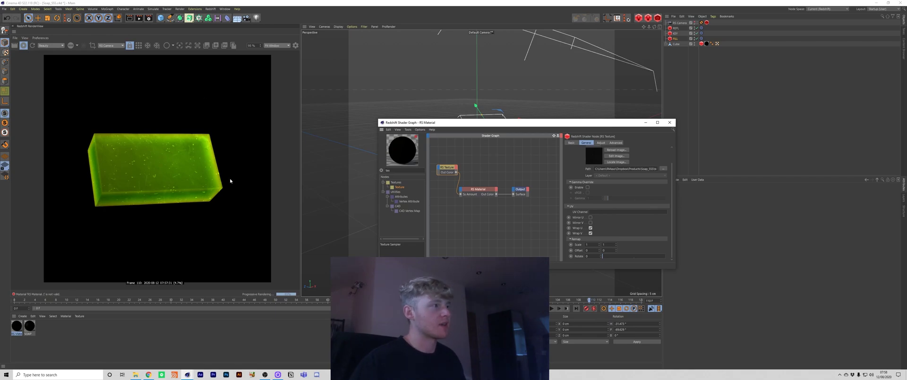
Scrub through the timeline to check the speckled soap at different rotations in the render
left_click_drag(33, 301, 126, 304)
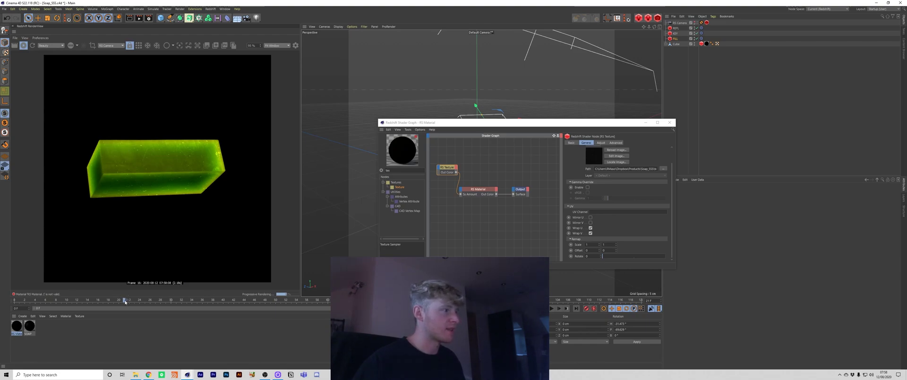
left_click_drag(151, 302, 474, 305)
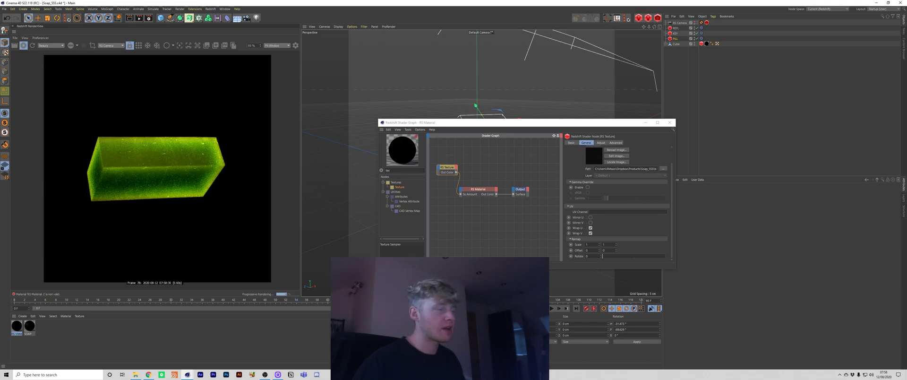
Scrub the timeline to other angles and briefly put the finished soap material on the cube to compare renders
left_click_drag(527, 312, 626, 321)
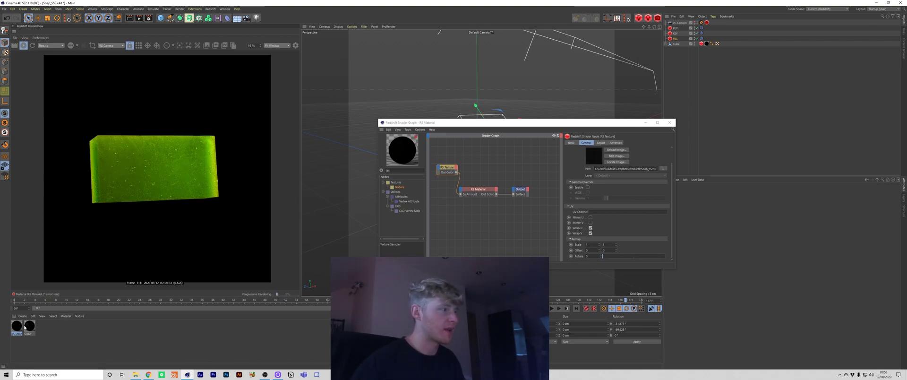
left_click_drag(25, 327, 614, 117)
left_click_drag(707, 46, 707, 44)
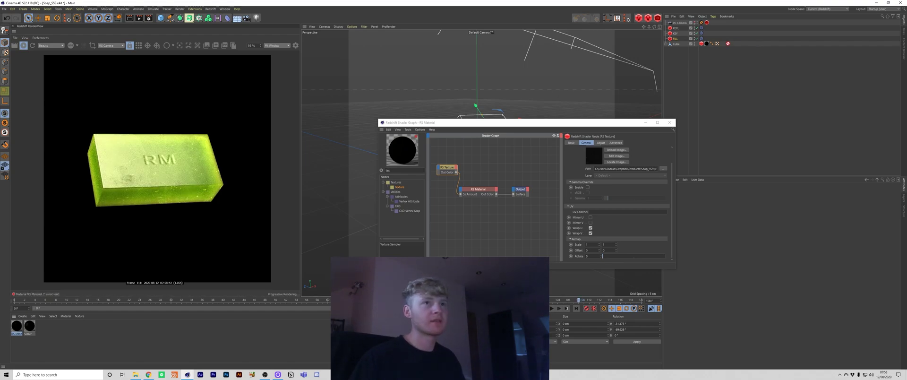
left_click(427, 123)
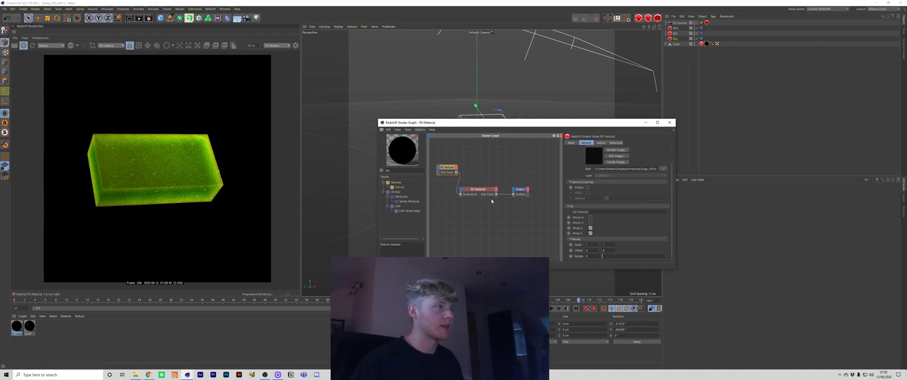
Give the RS Material a faint, soft reflection with weight 0.008 and roughness about 0.27
left_click(479, 190)
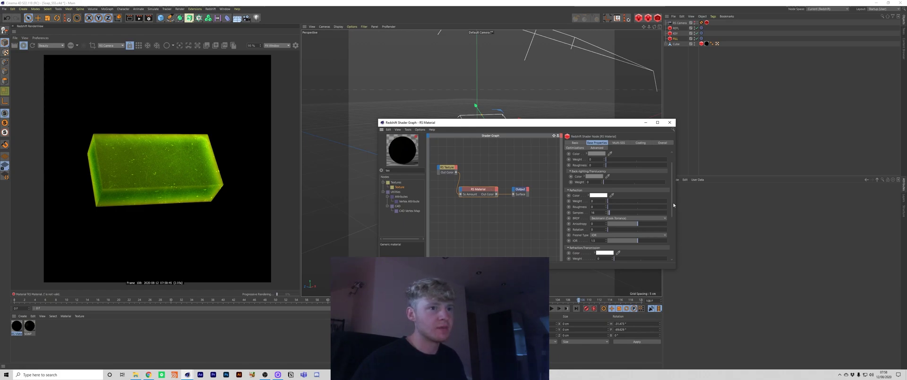
left_click_drag(672, 205, 651, 205)
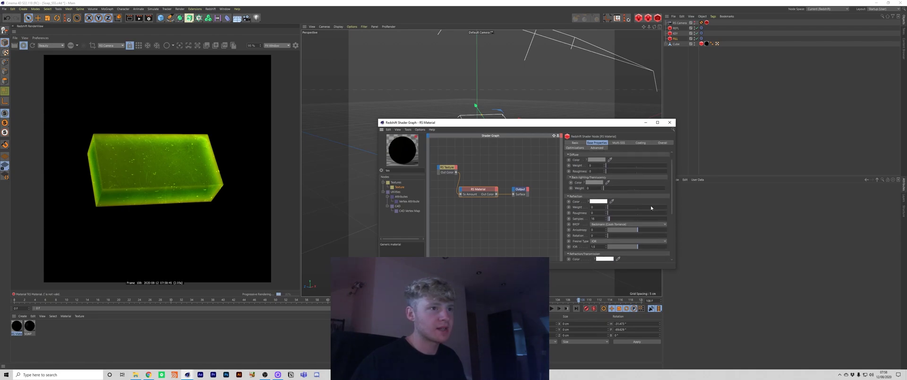
left_click(606, 207)
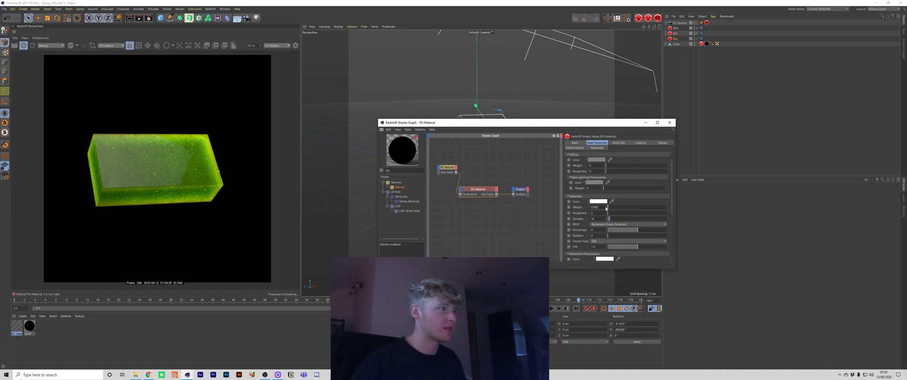
left_click(607, 207)
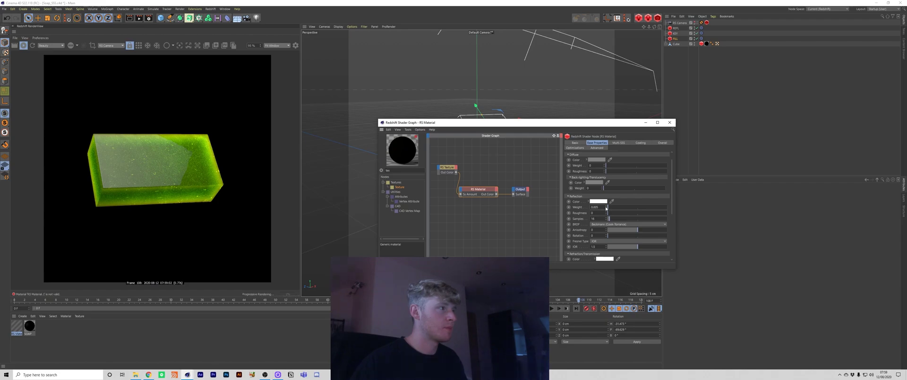
left_click(606, 207)
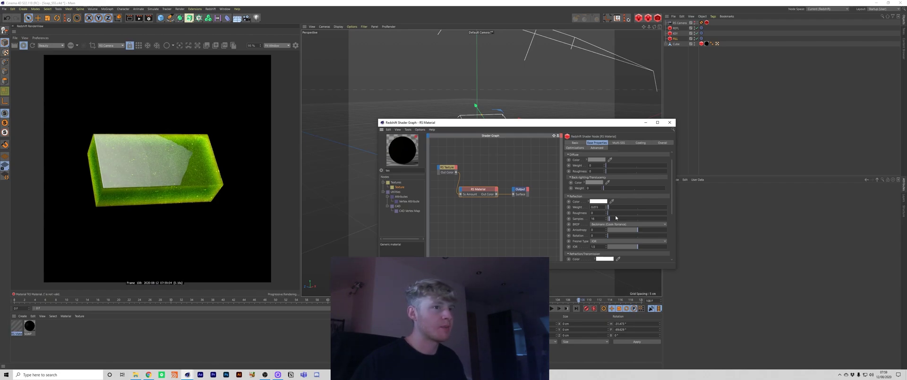
left_click(607, 213)
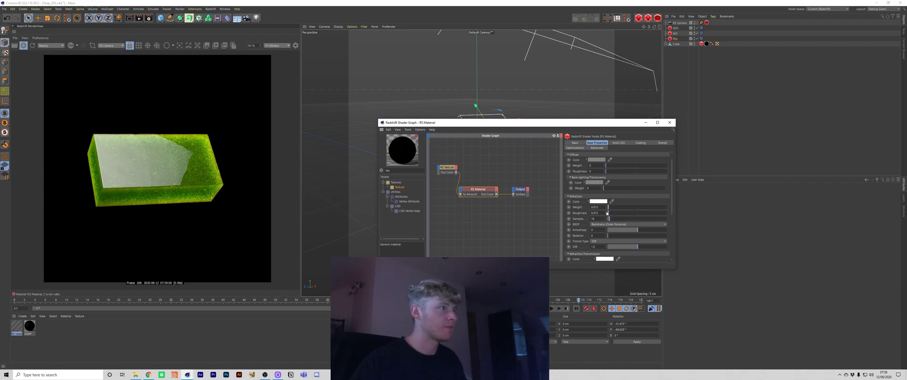
mouse_move(607, 212)
left_mouse_down()
mouse_move(625, 216)
mouse_move(607, 209)
left_mouse_up()
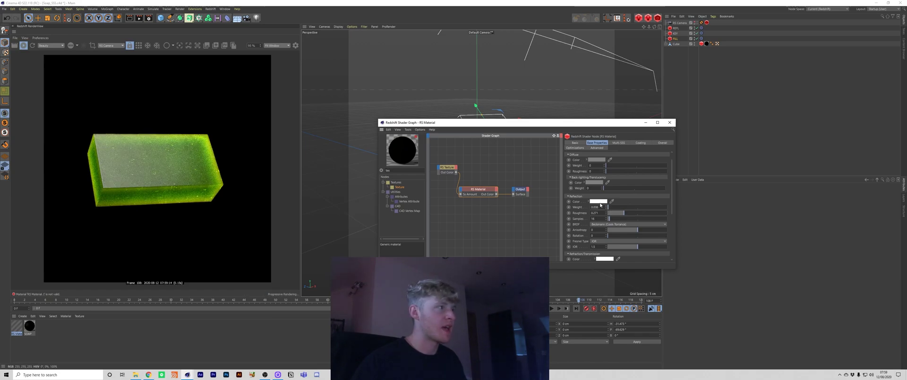
Tint the RS Material's reflection color light green, keeping its brightness value at 100%
left_click(598, 201)
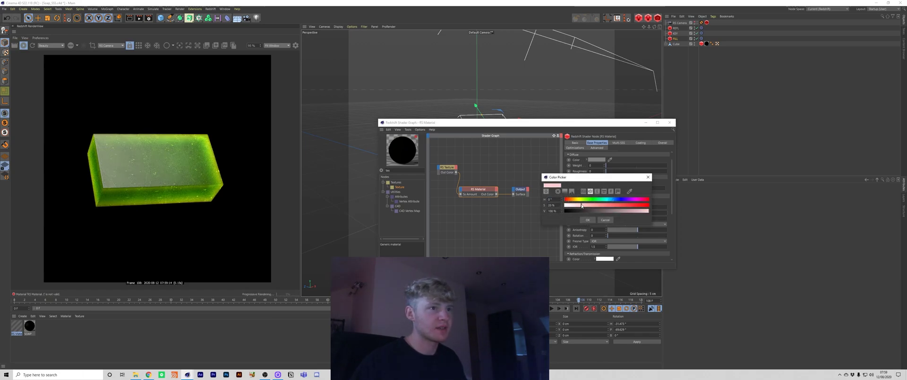
left_click(583, 201)
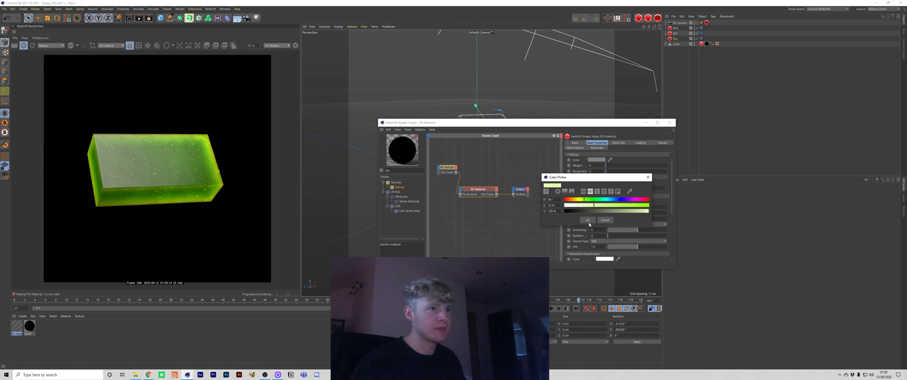
left_click(589, 220)
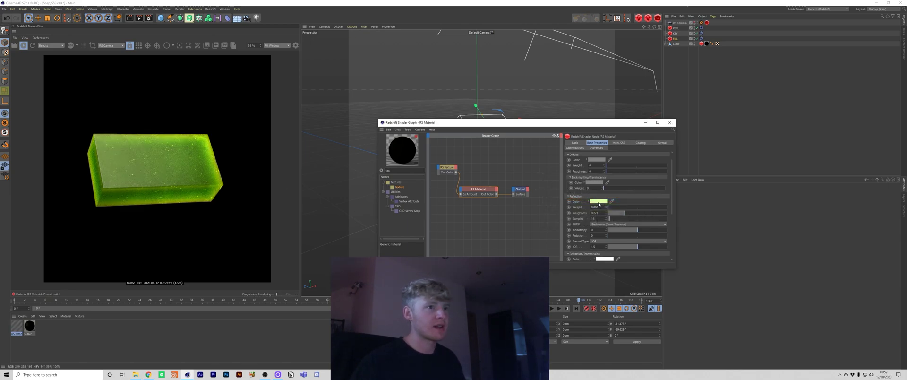
left_click(599, 202)
left_click_drag(587, 199, 588, 201)
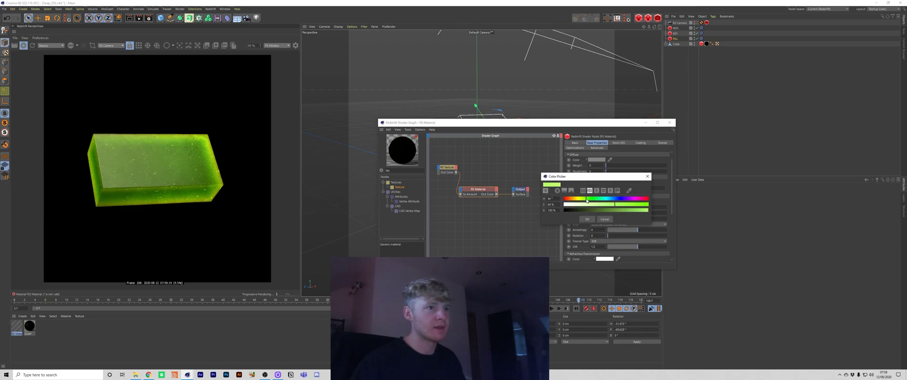
left_click(589, 219)
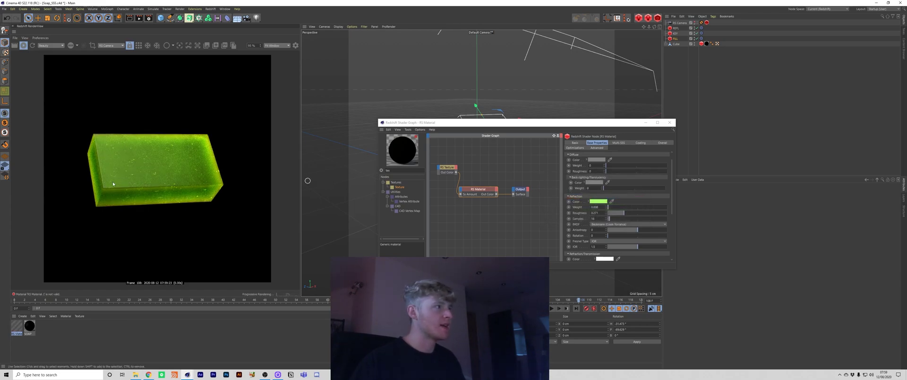
Try a different reflection weight to compare the render, undo that change and close the shader graph
double_click(594, 207)
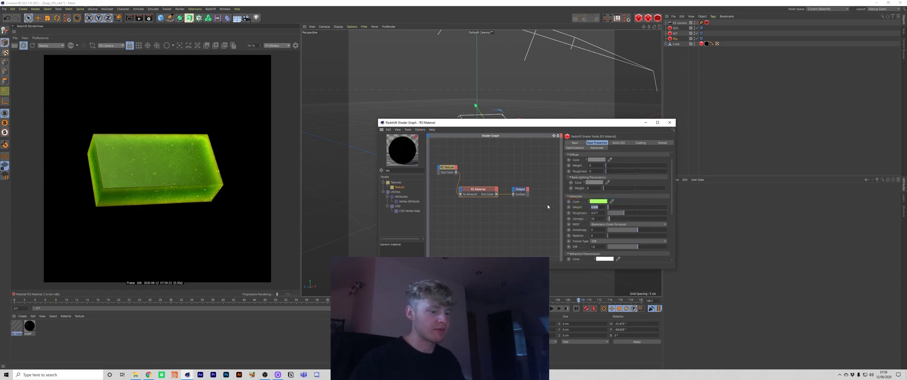
type("1")
key("ctrl+z")
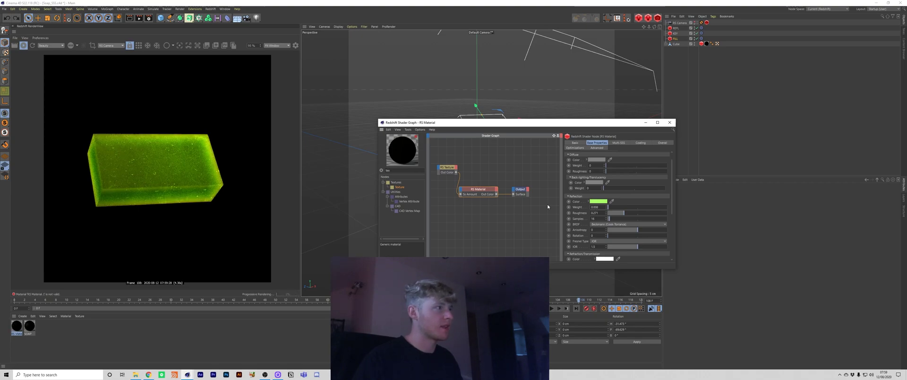
left_click(670, 123)
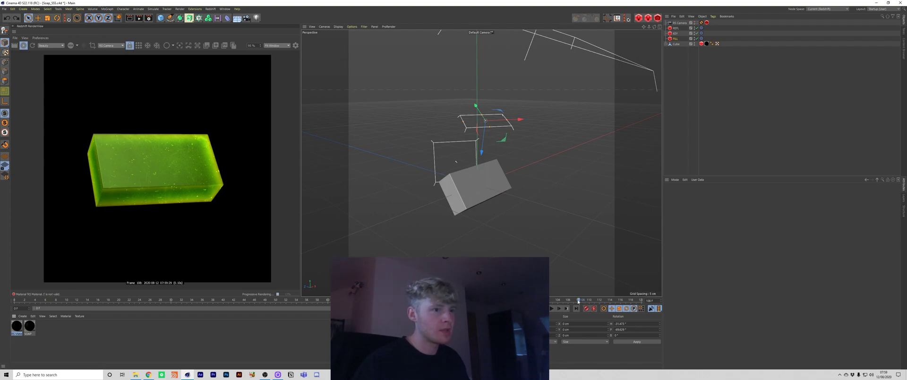
Scrub to an early frame of the rotation and review the RS Material's reflection, refraction and sub-surface settings in its shader graph
left_click_drag(611, 303, 667, 310)
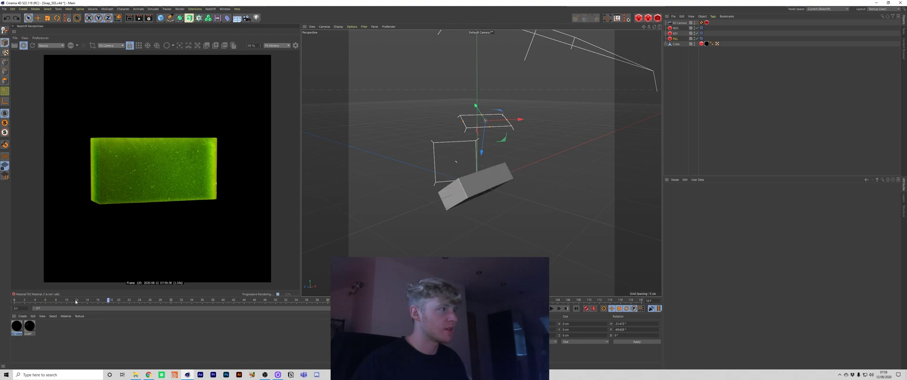
left_click(23, 324)
double_click(23, 325)
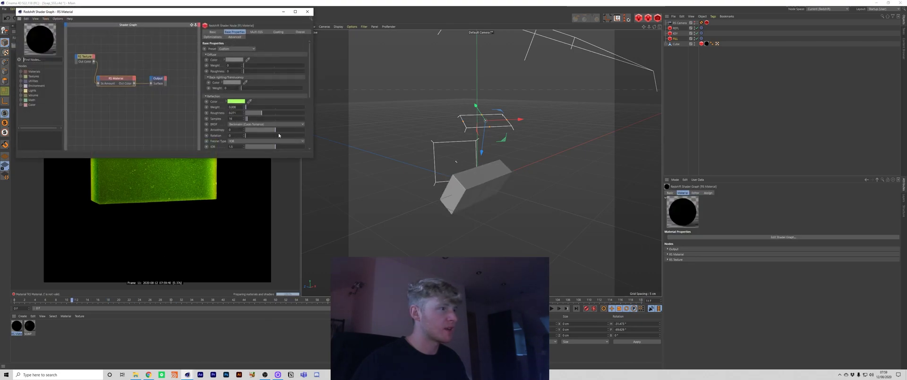
left_click(258, 32)
left_click(233, 33)
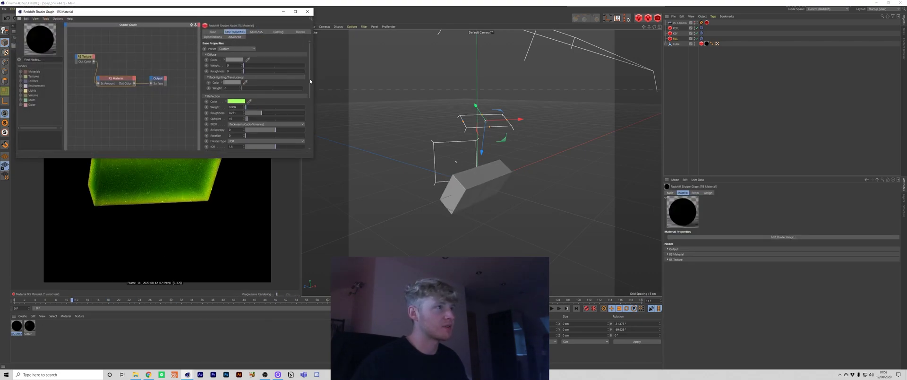
left_click_drag(311, 82, 303, 144)
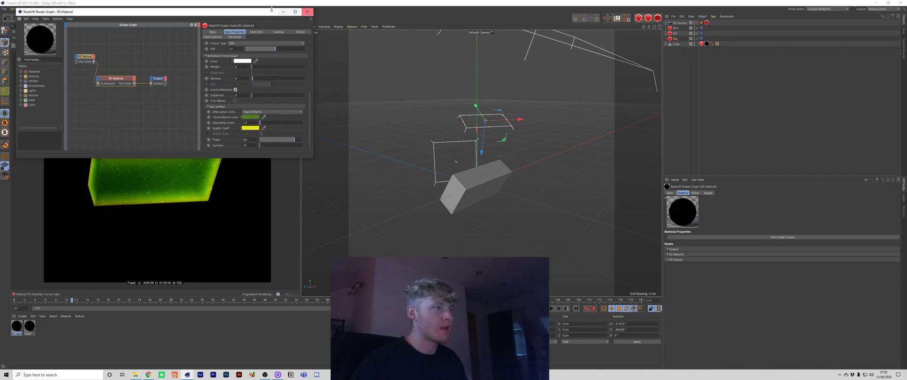
left_click_drag(260, 12, 559, 94)
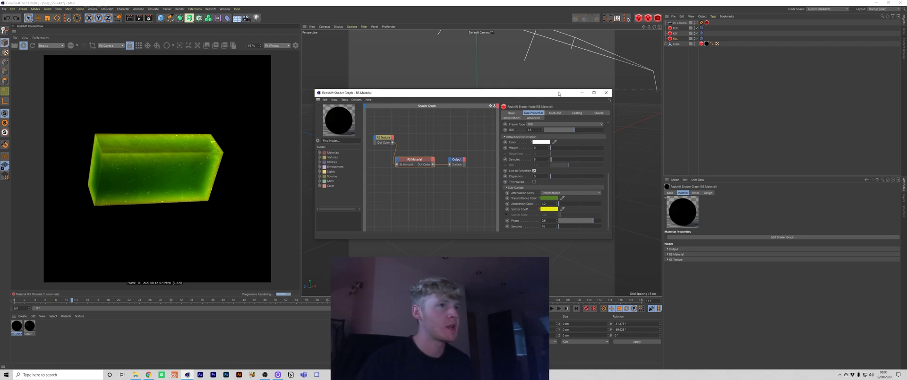
left_click_drag(558, 93, 561, 103)
left_click_drag(566, 103, 567, 103)
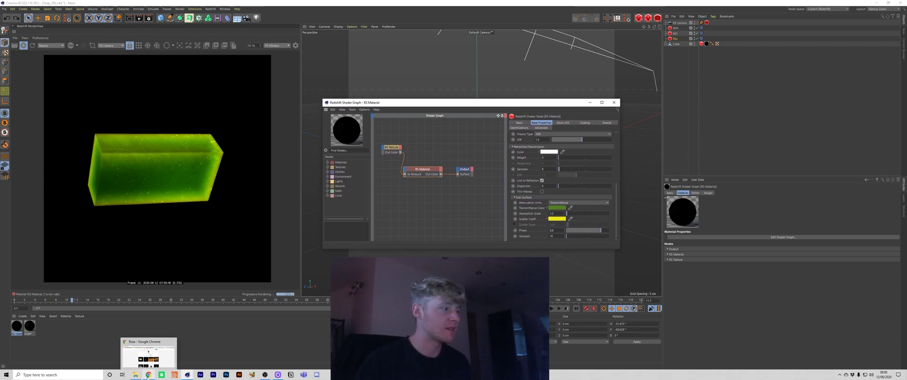
Switch to Chrome, view the Gumroad product page and preview the soap material tutorial post on the Instagram profile
left_click(151, 352)
scroll(236, 283, "down", 1)
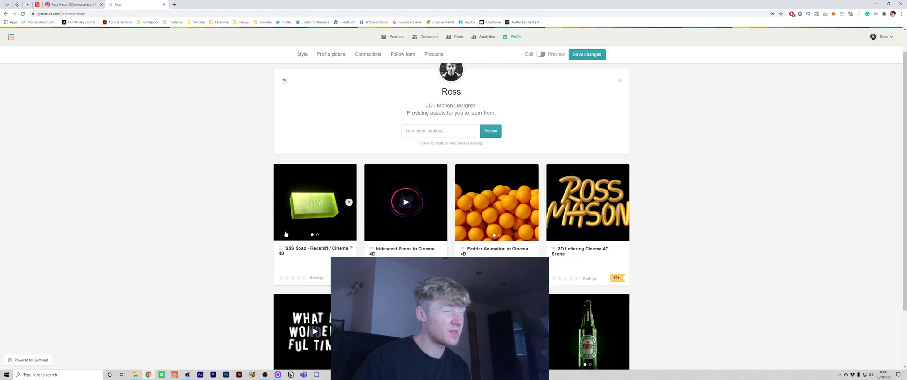
left_click(69, 4)
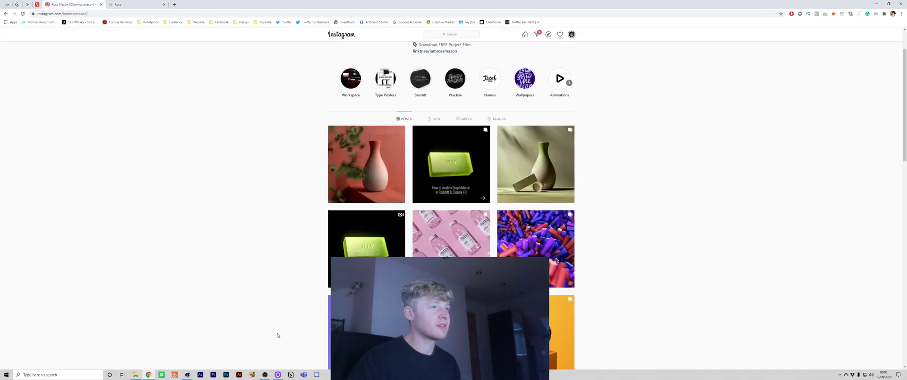
scroll(261, 321, "up", 1)
left_click(442, 234)
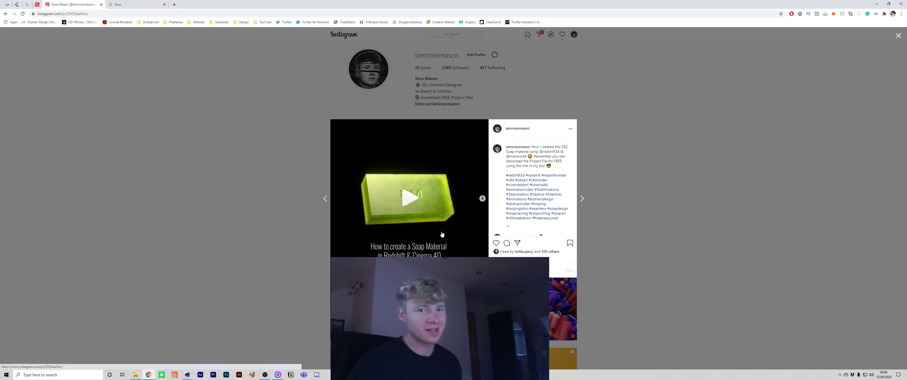
left_click(421, 206)
left_click(422, 206)
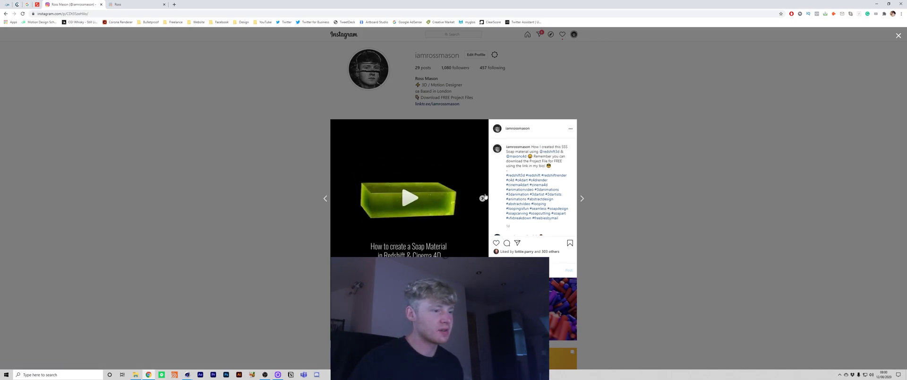
left_click(686, 192)
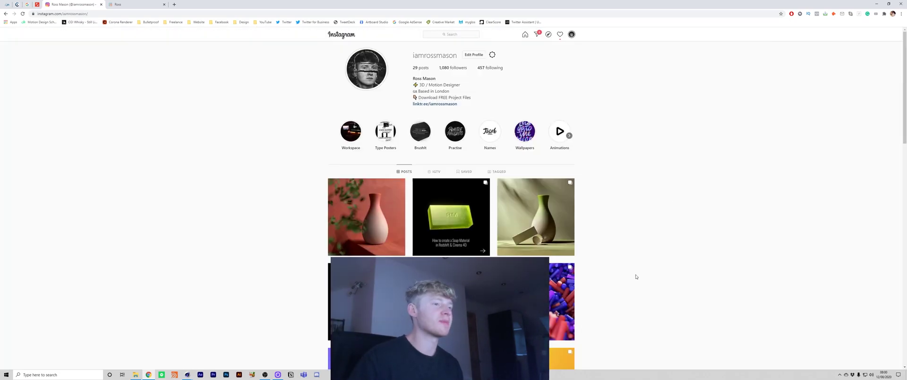
Browse the Instagram profile's grid of posts and return to Cinema 4D
scroll(636, 277, "down", 1)
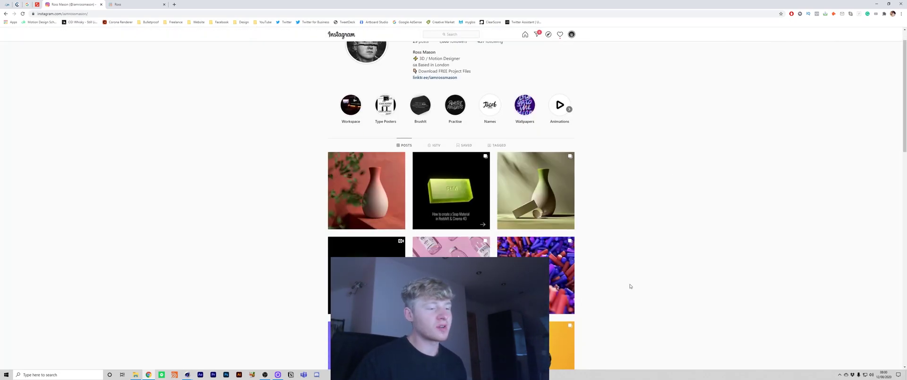
scroll(631, 286, "down", 1)
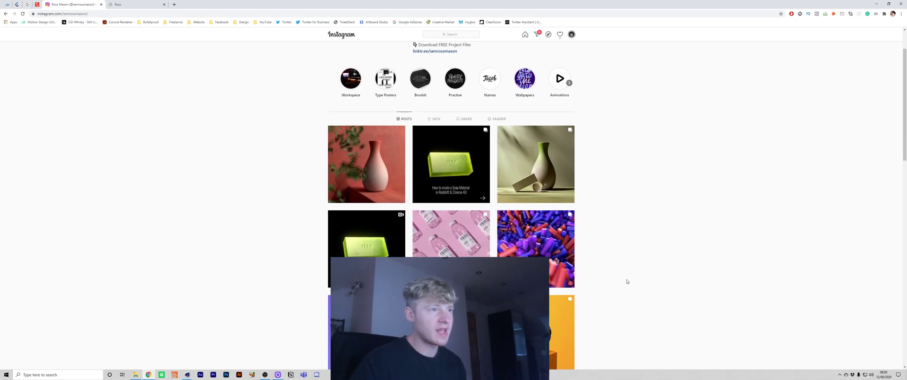
scroll(627, 281, "up", 1)
scroll(627, 281, "up", 1)
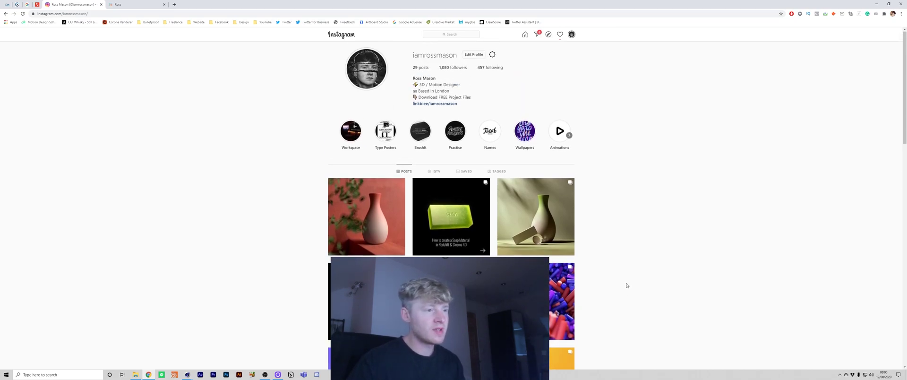
scroll(627, 282, "down", 4)
scroll(627, 285, "down", 5)
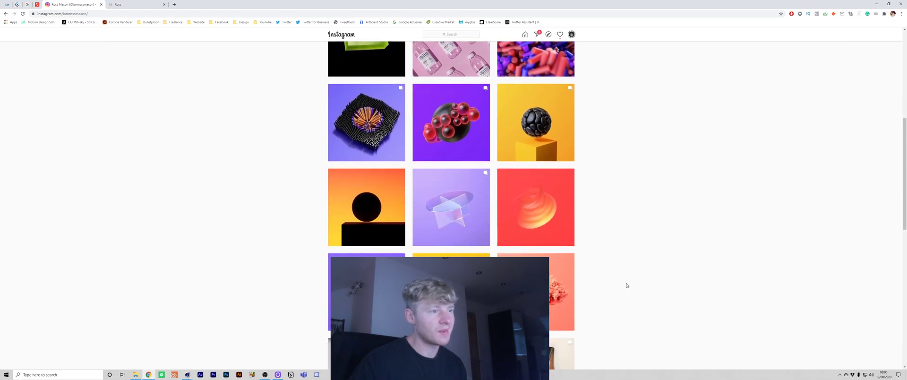
scroll(628, 285, "up", 4)
scroll(627, 286, "up", 3)
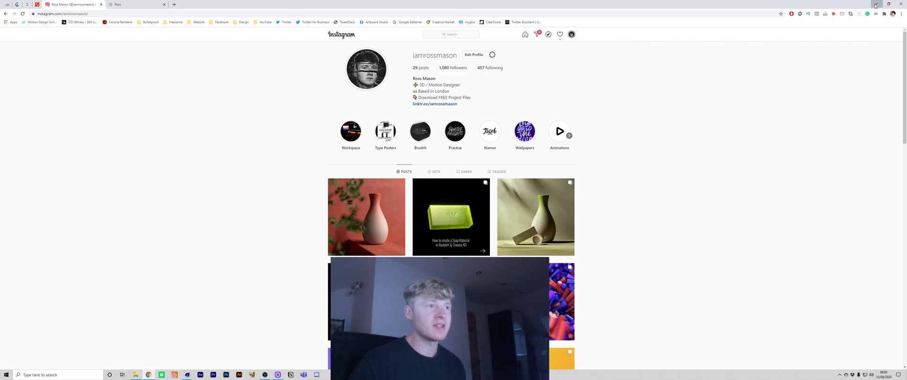
left_click(876, 6)
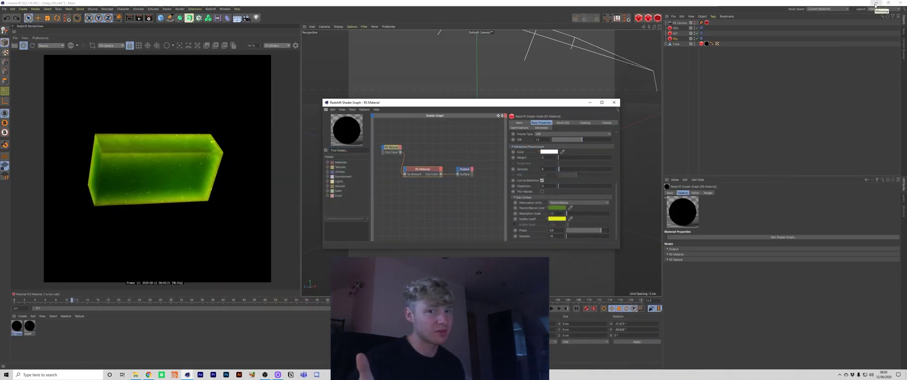